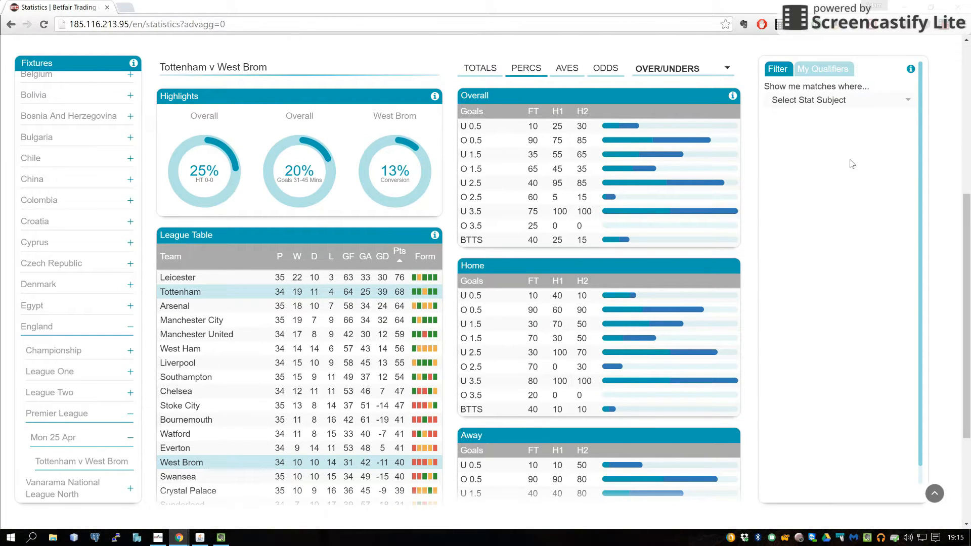
# Set the match filter's stat subject to Overall
pyautogui.click(855, 101)
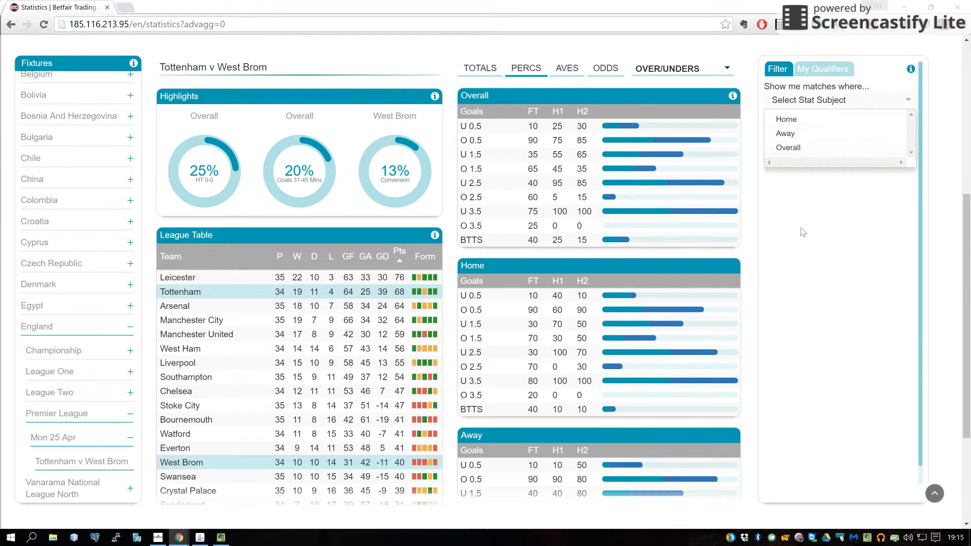
pyautogui.scroll(-1, 642, 231)
pyautogui.scroll(-2, 643, 234)
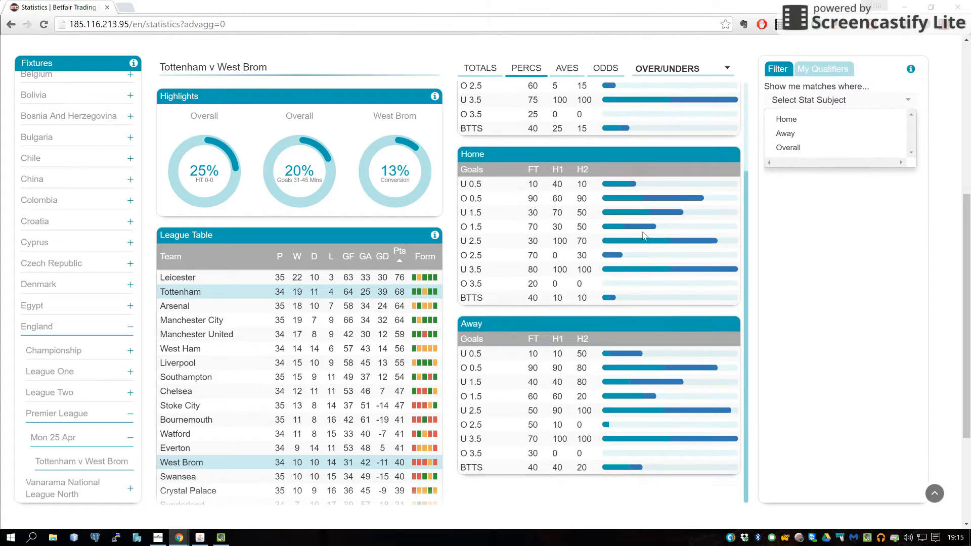
pyautogui.scroll(3, 644, 235)
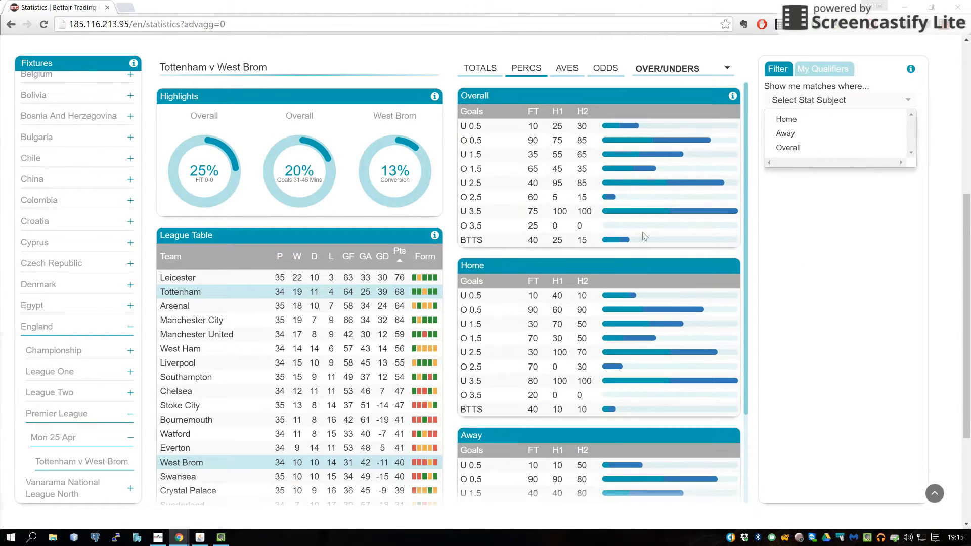
pyautogui.scroll(-2, 642, 231)
pyautogui.scroll(2, 642, 232)
pyautogui.click(798, 148)
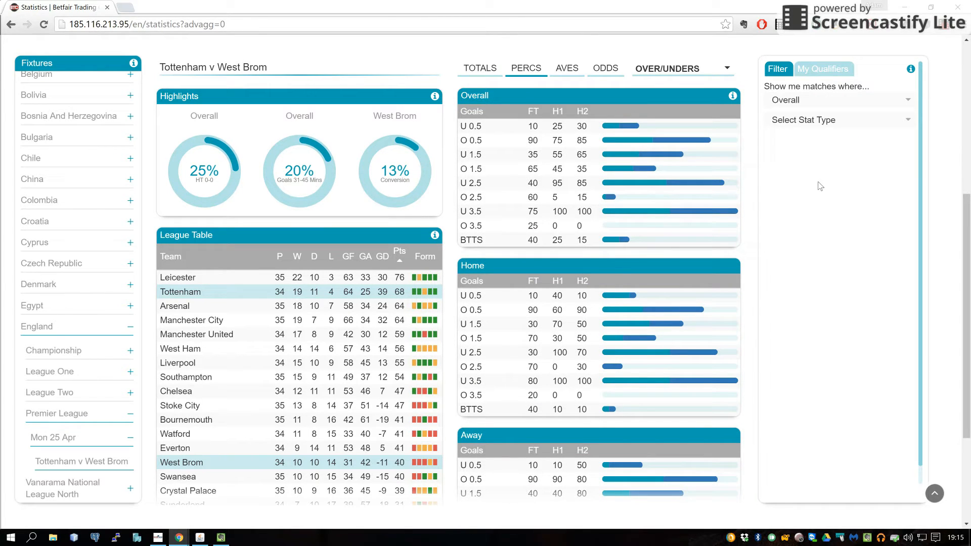
# Compare the Over/Unders totals and percentages, and set the filter's stat type to Percentage
pyautogui.click(844, 122)
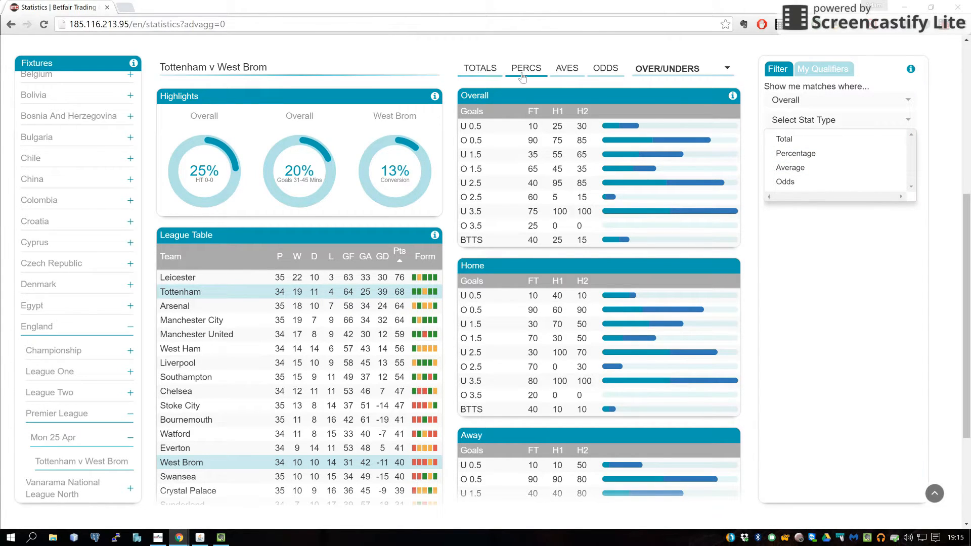
pyautogui.click(503, 73)
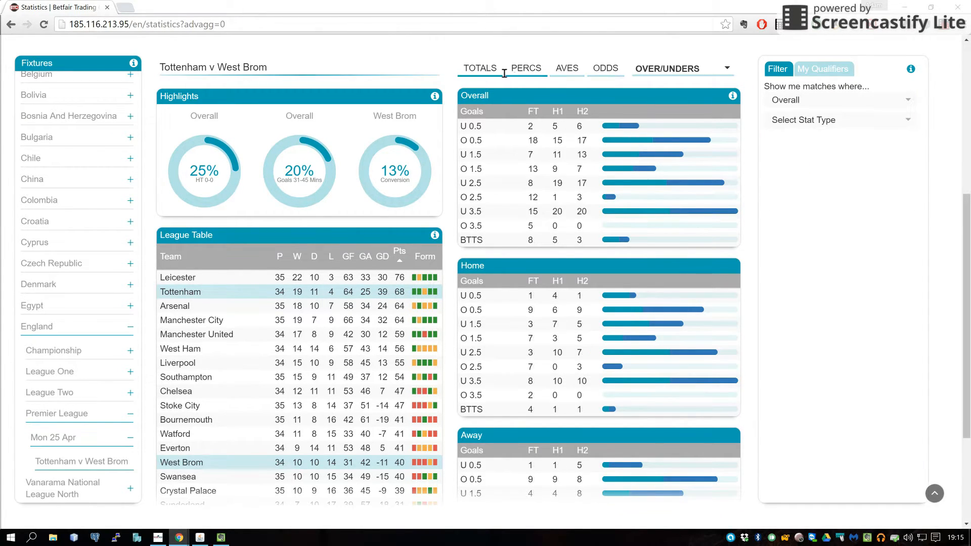
pyautogui.click(517, 77)
pyautogui.click(484, 80)
pyautogui.click(526, 79)
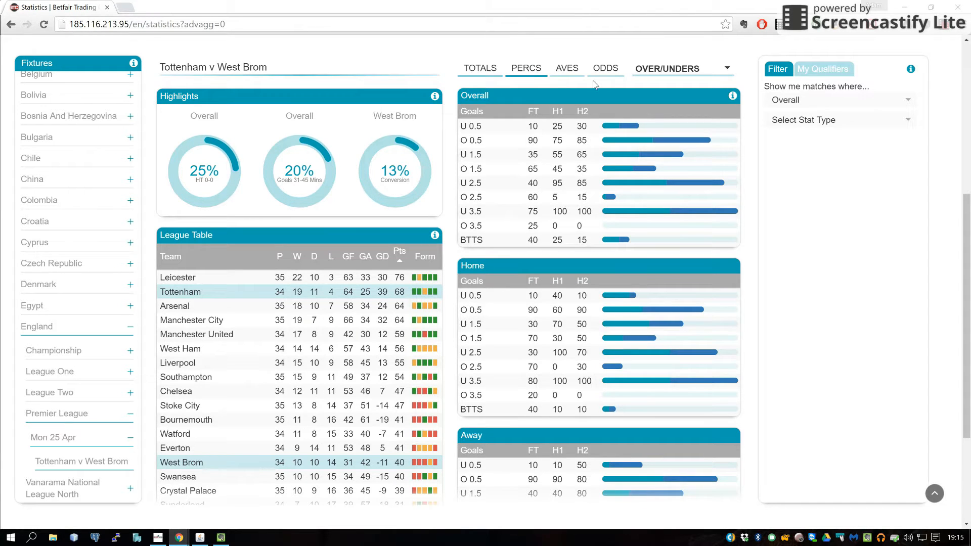
pyautogui.click(854, 120)
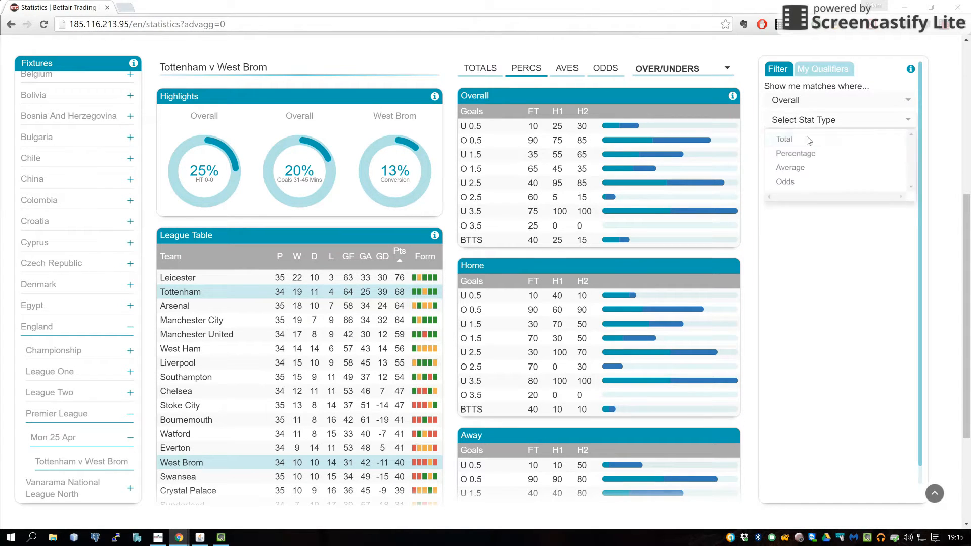
pyautogui.click(852, 158)
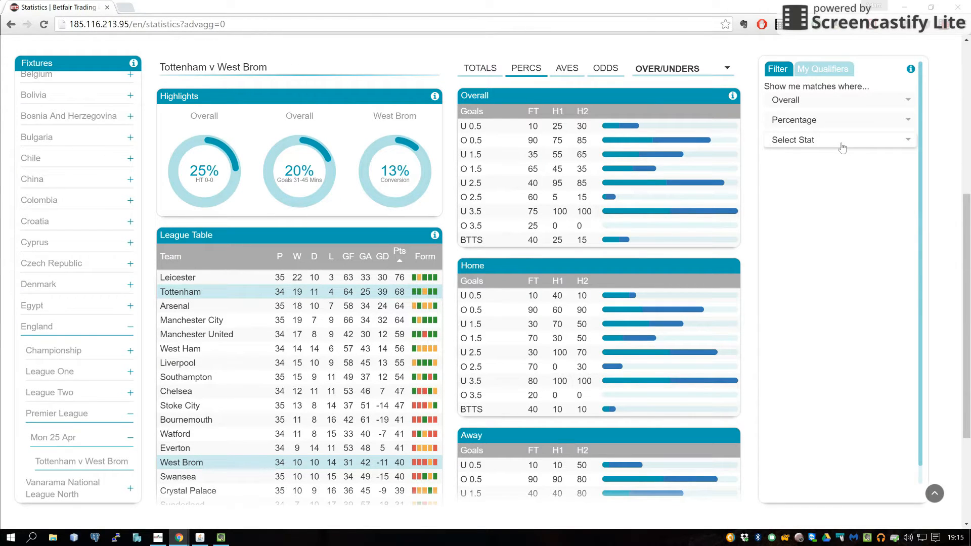
# Search the filter's stats for "0-0" and select FT 0-0 as the stat
pyautogui.click(842, 147)
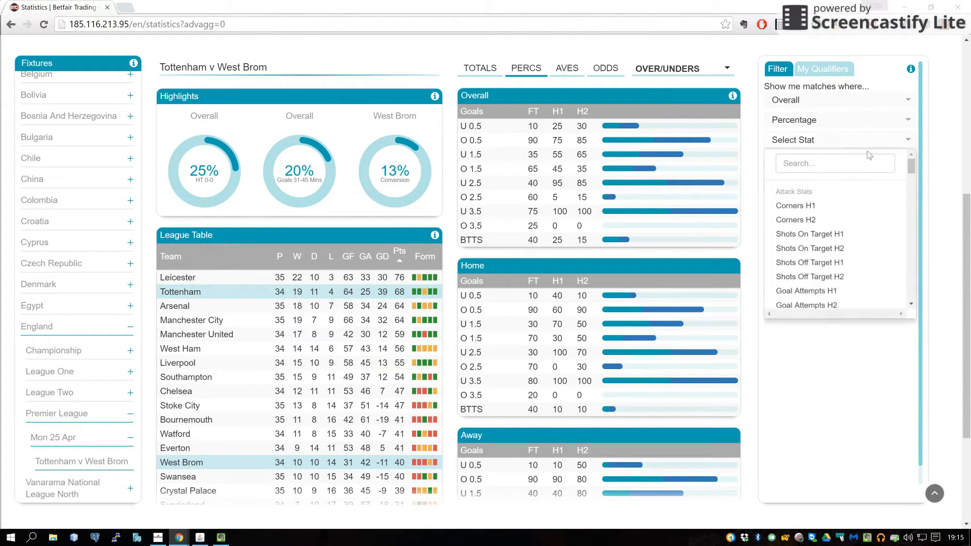
pyautogui.moveTo(910, 169)
pyautogui.mouseDown()
pyautogui.moveTo(911, 301)
pyautogui.moveTo(919, 170)
pyautogui.mouseUp()
pyautogui.click(828, 163)
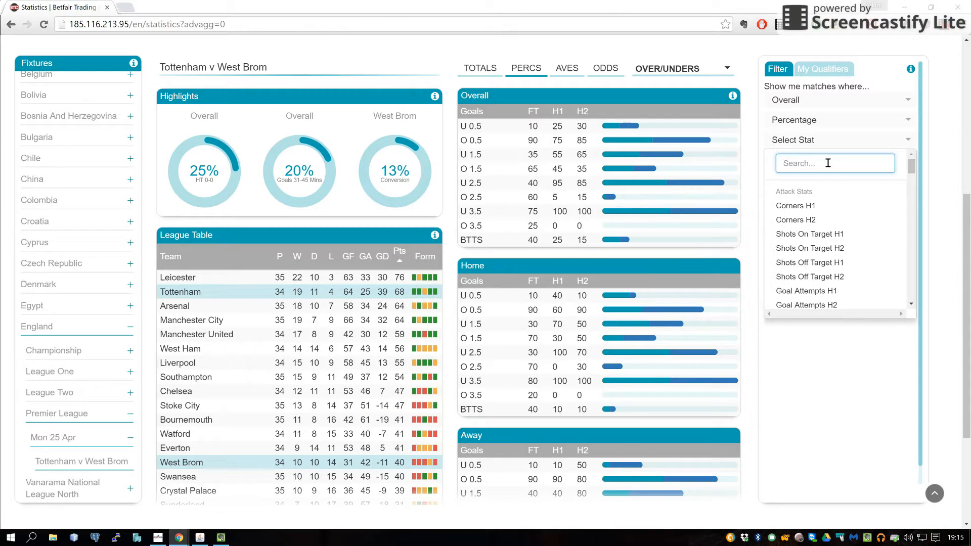
pyautogui.write('0-0')
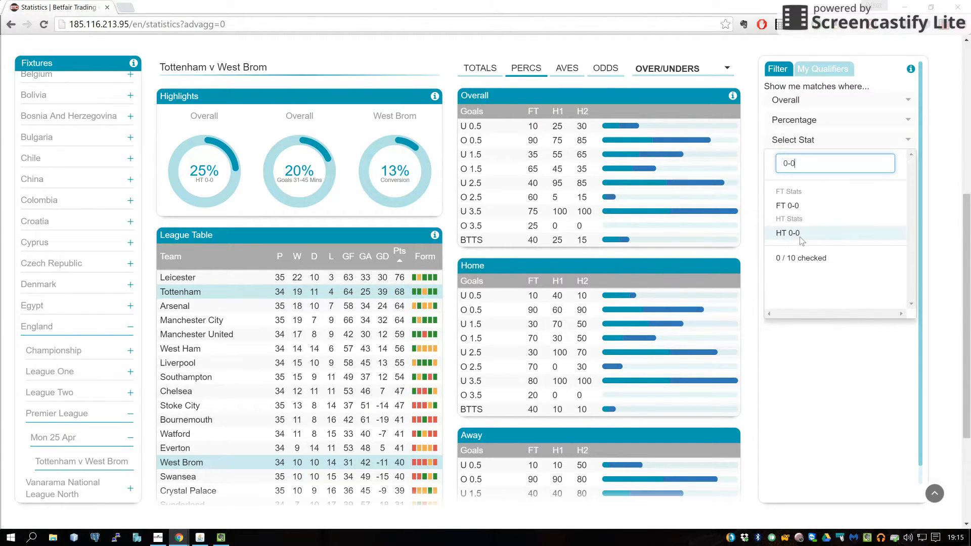
pyautogui.click(816, 208)
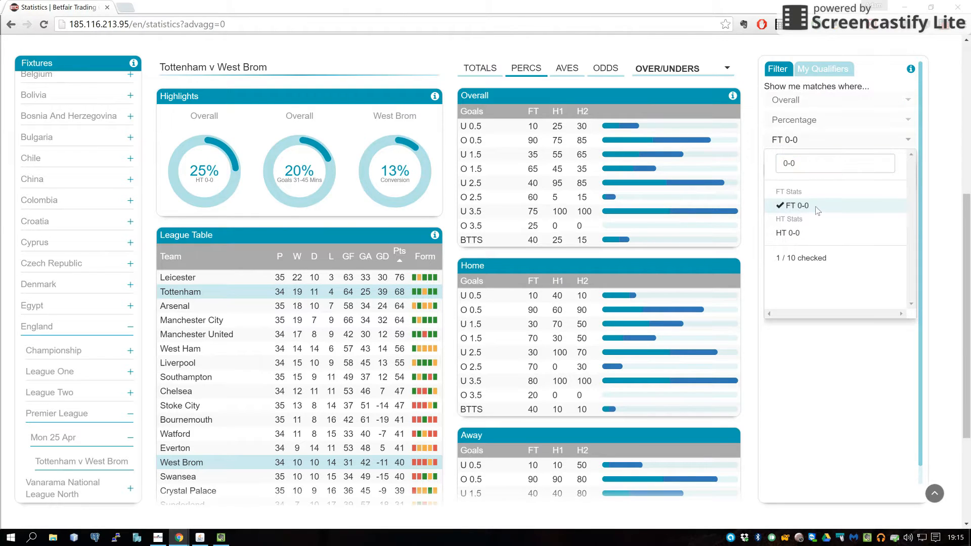
pyautogui.click(842, 364)
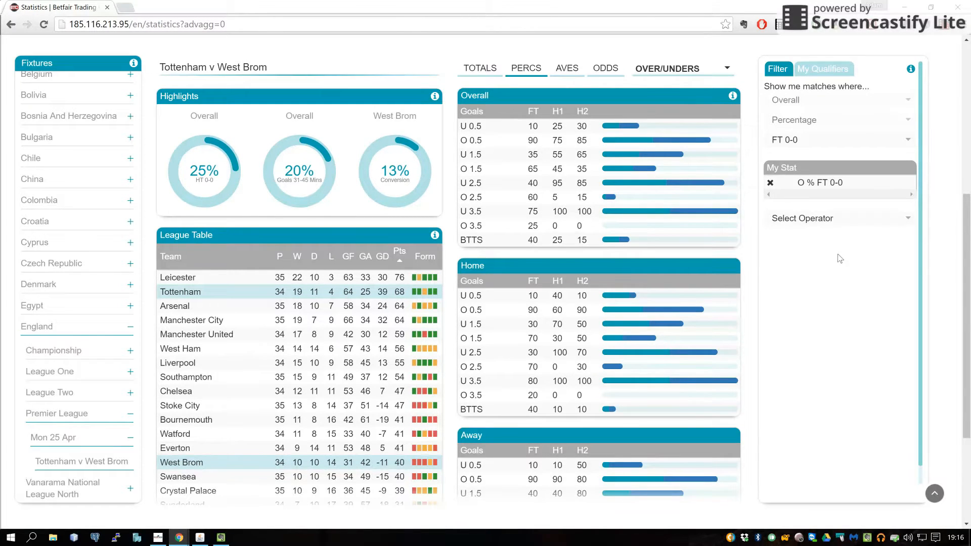
# Set the FT 0-0 condition to less than 10 and add it to the criteria list
pyautogui.click(843, 224)
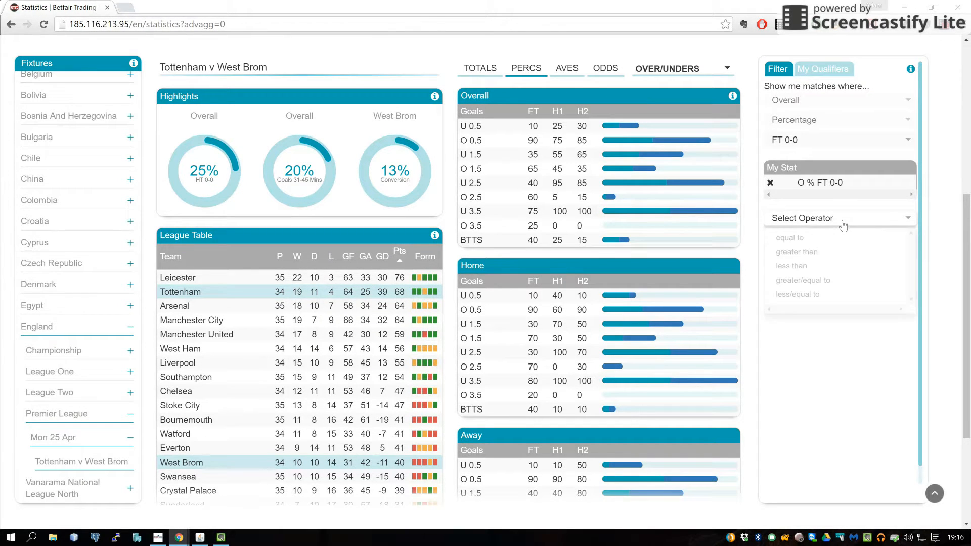
pyautogui.click(840, 272)
pyautogui.write('10')
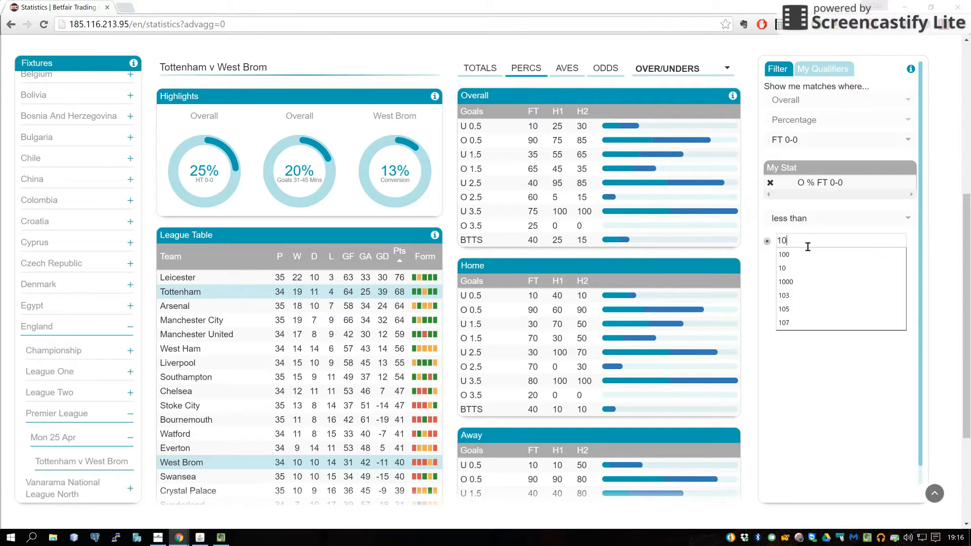
pyautogui.click(838, 218)
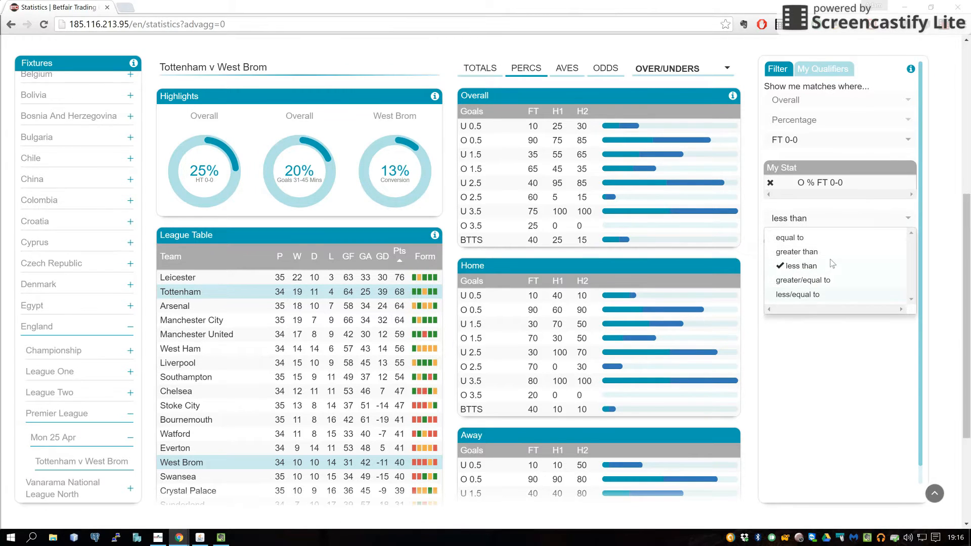
pyautogui.click(835, 226)
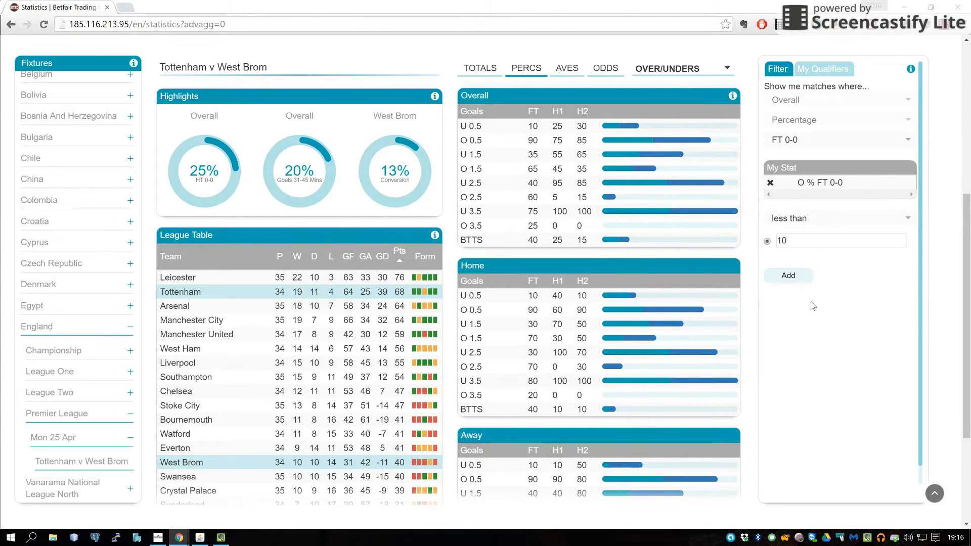
pyautogui.click(804, 279)
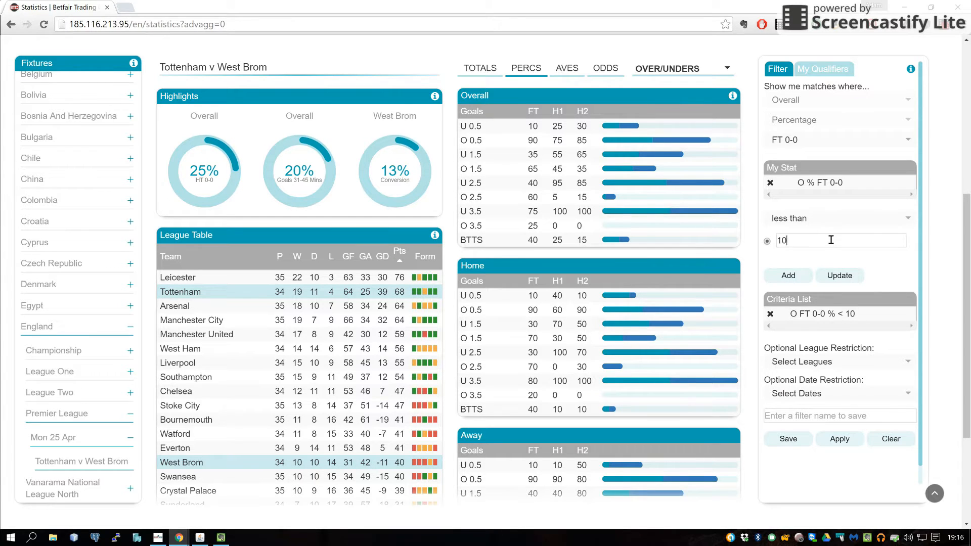
# Change the FT 0-0 criterion's threshold to 20 and update the criteria list
pyautogui.press('BackSpace')
pyautogui.press('BackSpace')
pyautogui.write('20')
pyautogui.click(838, 277)
# Set the FT 0-0 criterion's threshold back to 10 and update the criteria list
pyautogui.click(827, 241)
pyautogui.press('BackSpace')
pyautogui.press('BackSpace')
pyautogui.write('10')
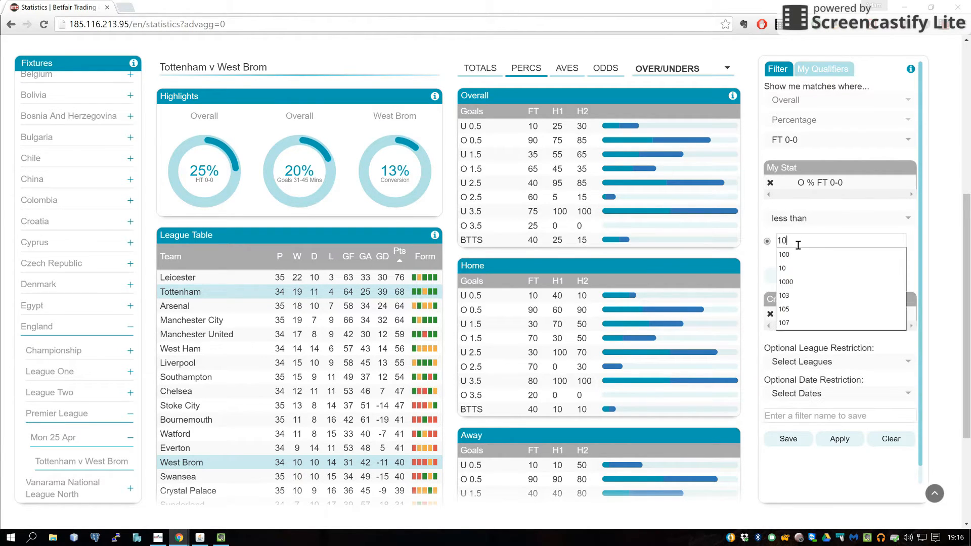
pyautogui.click(840, 276)
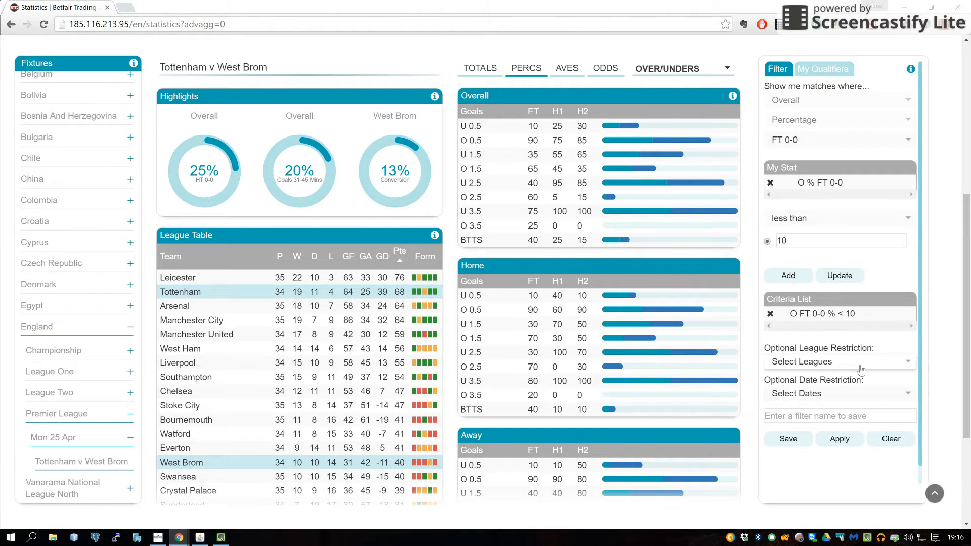
# Search the optional league restriction for "premier" and look through the matching leagues
pyautogui.scroll(-1, 864, 370)
pyautogui.click(870, 349)
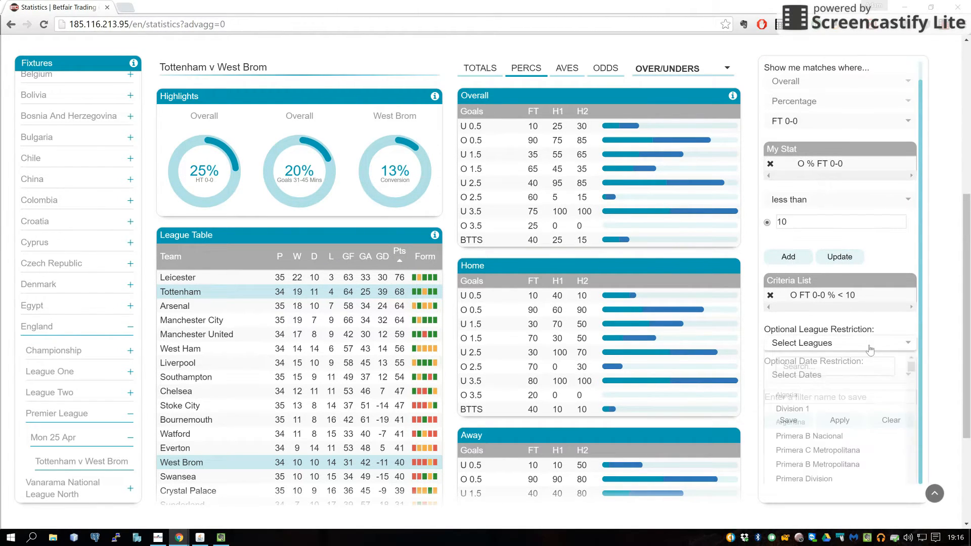
pyautogui.moveTo(912, 365)
pyautogui.mouseDown()
pyautogui.moveTo(913, 397)
pyautogui.moveTo(911, 362)
pyautogui.mouseUp()
pyautogui.click(851, 365)
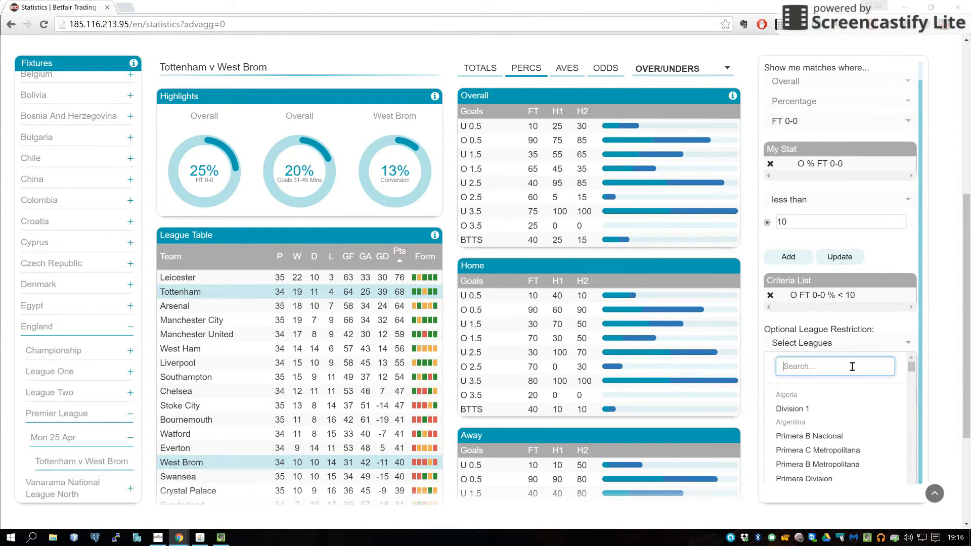
pyautogui.write('premier')
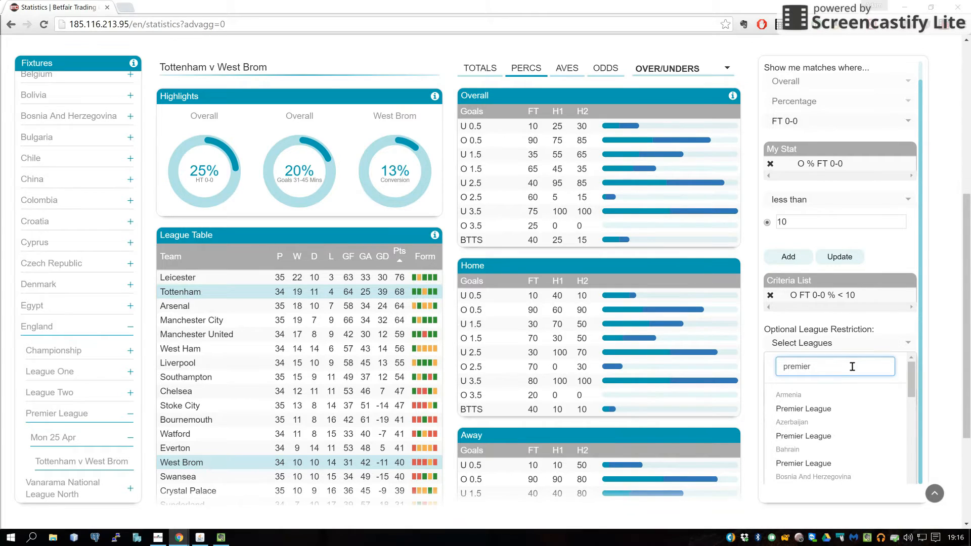
pyautogui.scroll(-3, 845, 412)
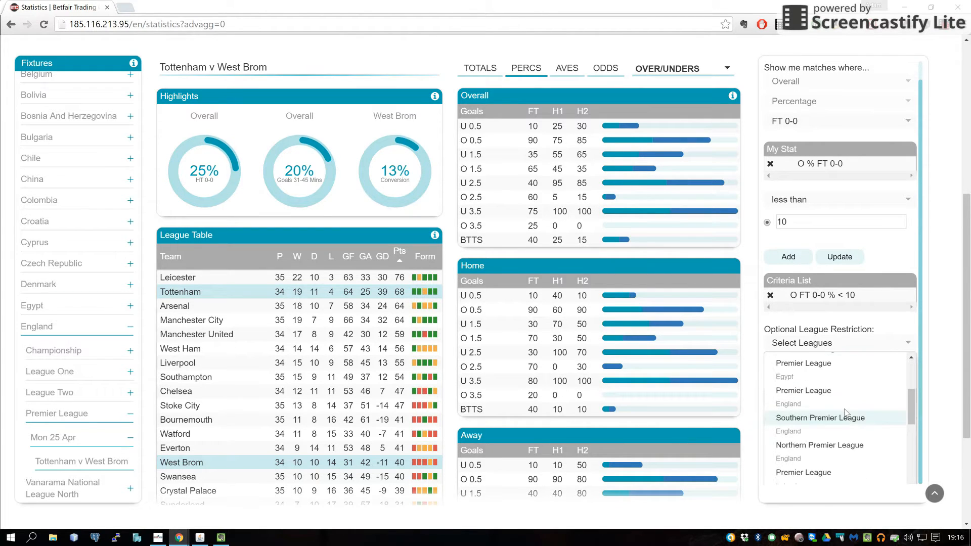
pyautogui.scroll(5, 844, 413)
# Search the league restriction for "england", review the English leagues, and close the list without choosing one
pyautogui.moveTo(818, 386); pyautogui.dragTo(730, 387)
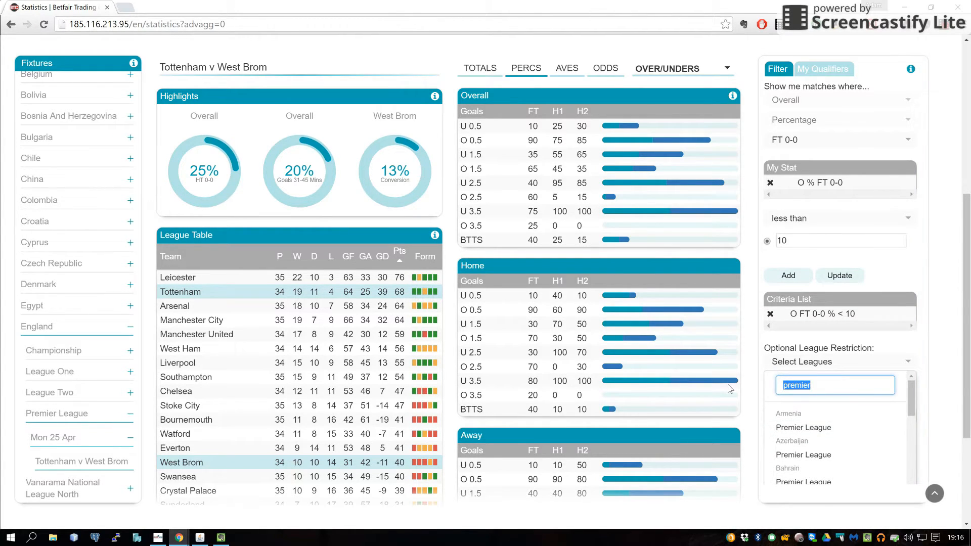
pyautogui.write('england')
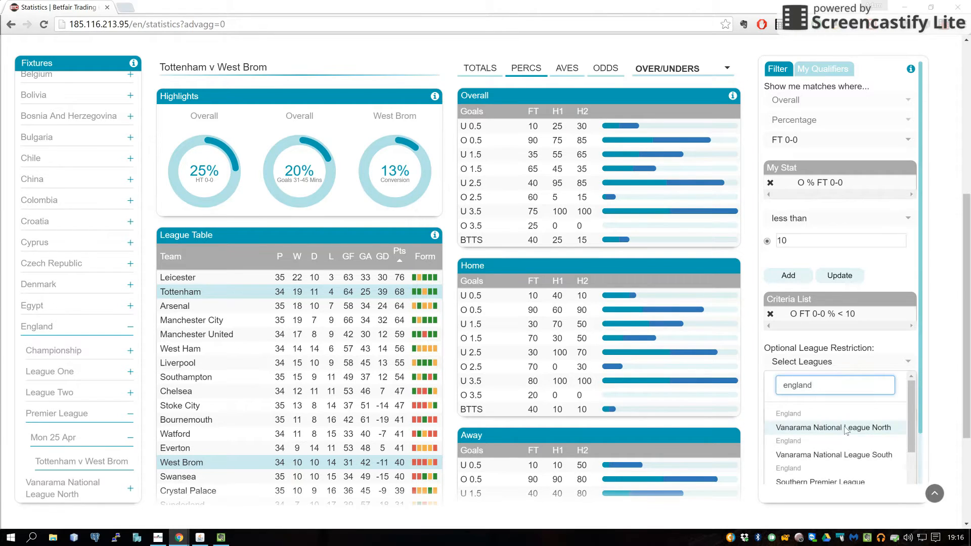
pyautogui.scroll(-2, 839, 427)
pyautogui.scroll(-3, 847, 431)
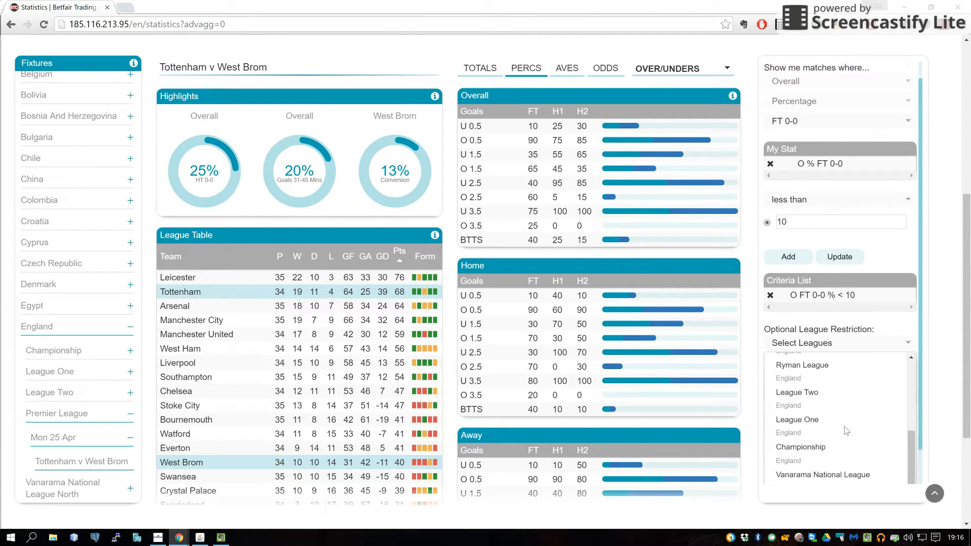
pyautogui.scroll(3, 840, 407)
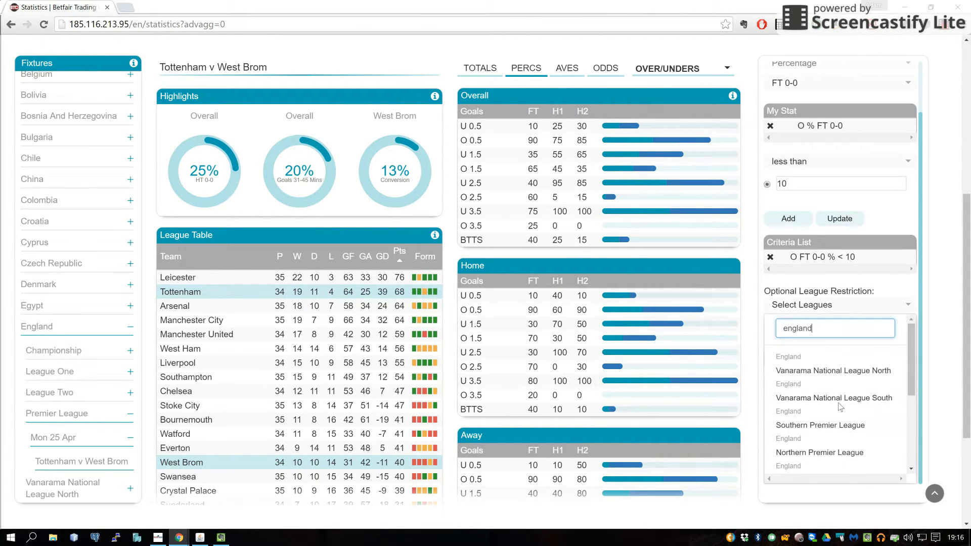
pyautogui.click(840, 321)
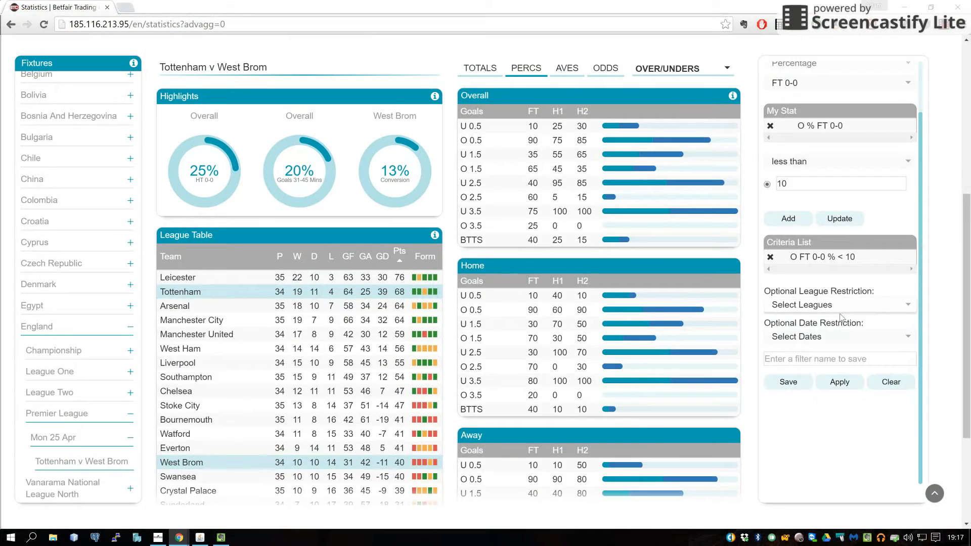
# Review the optional date restriction choices and close the list without choosing a date
pyautogui.click(889, 344)
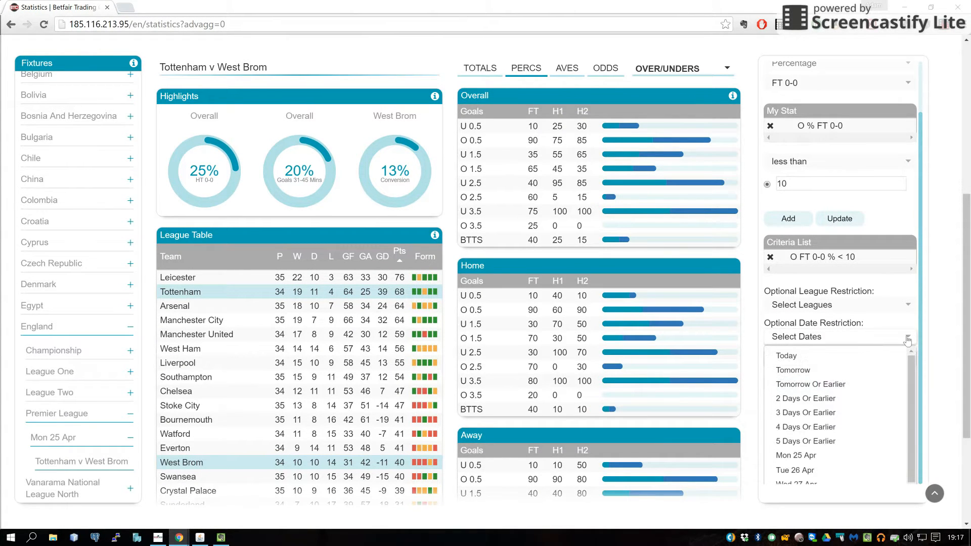
pyautogui.scroll(-1, 930, 341)
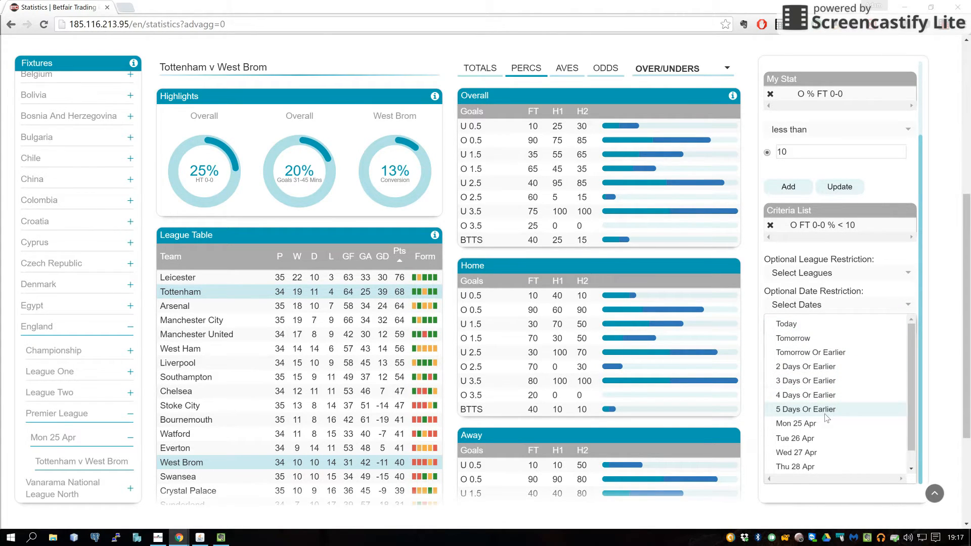
pyautogui.scroll(-1, 826, 417)
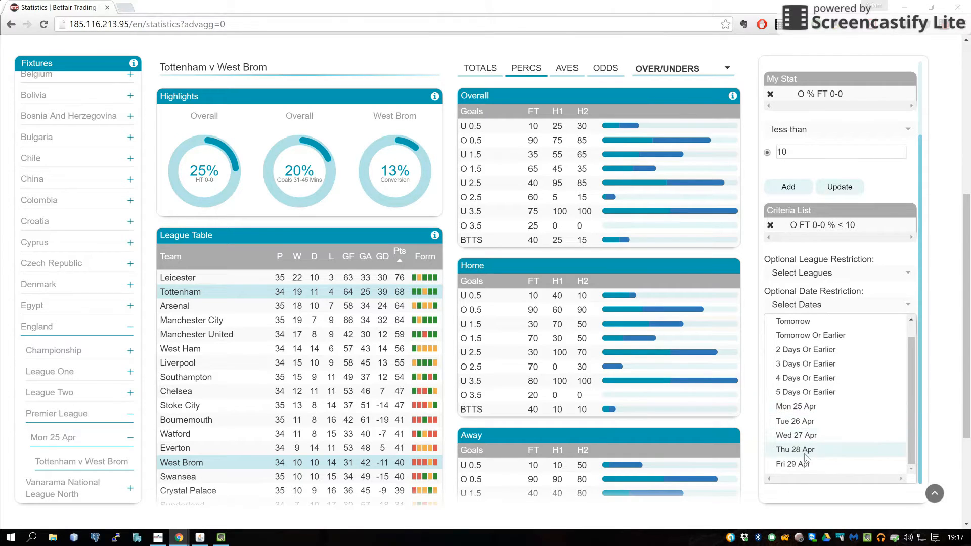
pyautogui.click(831, 305)
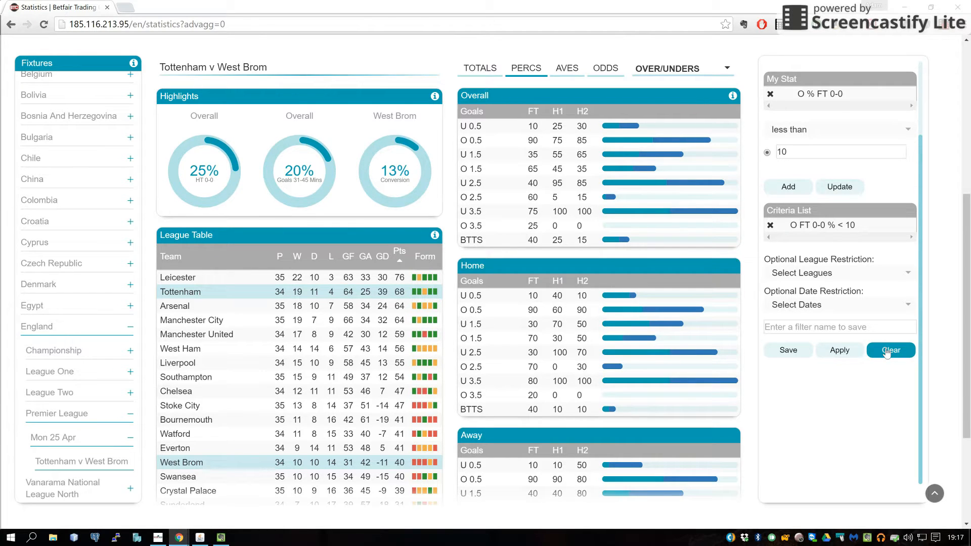
pyautogui.scroll(2, 854, 460)
pyautogui.scroll(1, 838, 482)
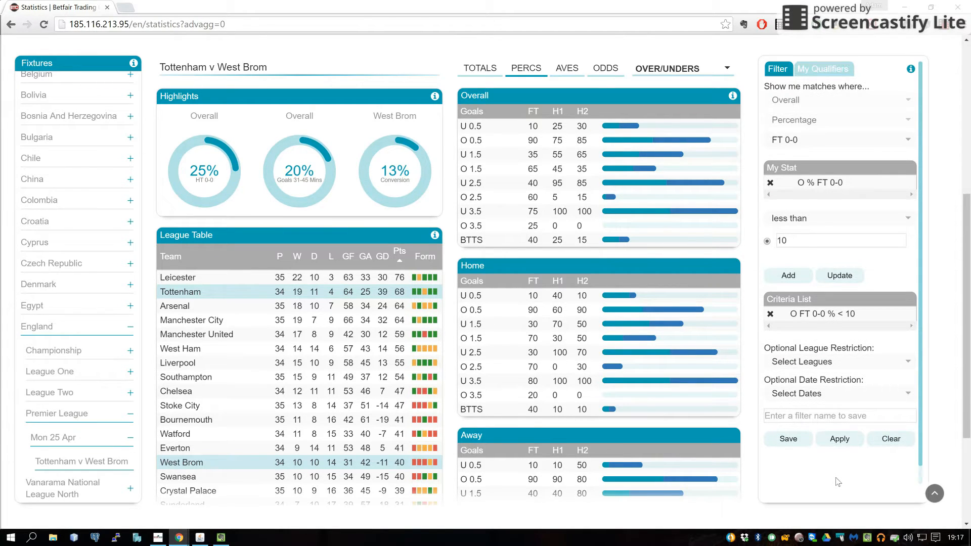
# Apply the filter and look across all columns of the matching fixtures list
pyautogui.click(835, 445)
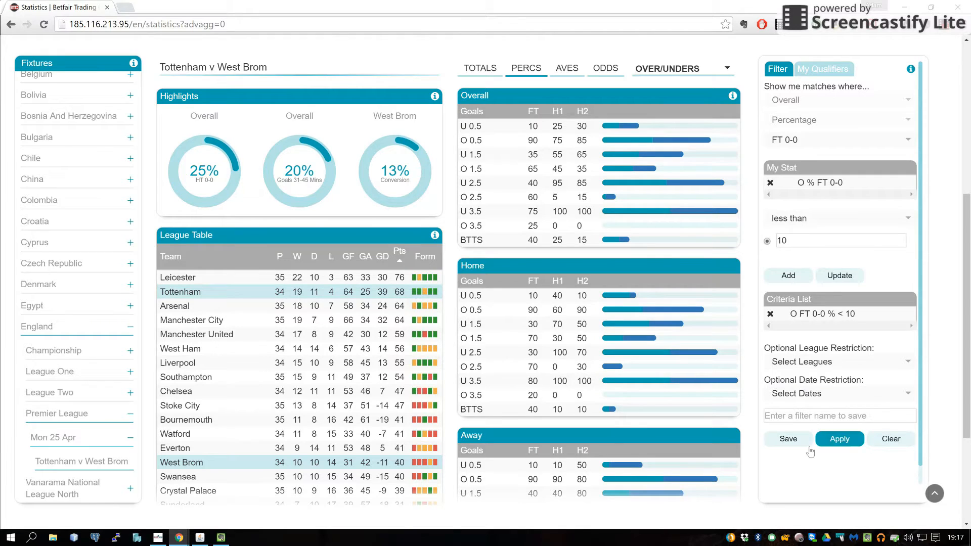
pyautogui.click(846, 446)
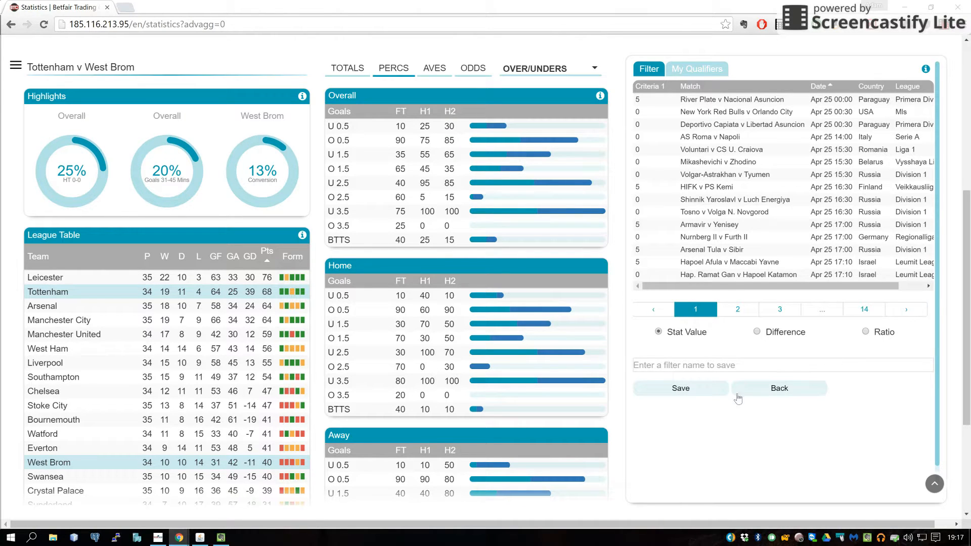
pyautogui.moveTo(749, 288); pyautogui.dragTo(827, 287)
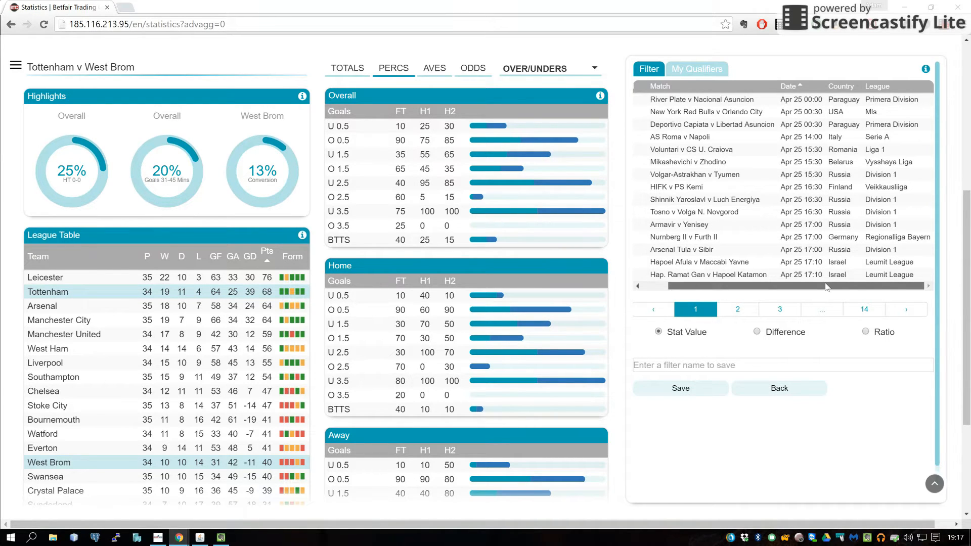
pyautogui.moveTo(826, 286); pyautogui.dragTo(706, 301)
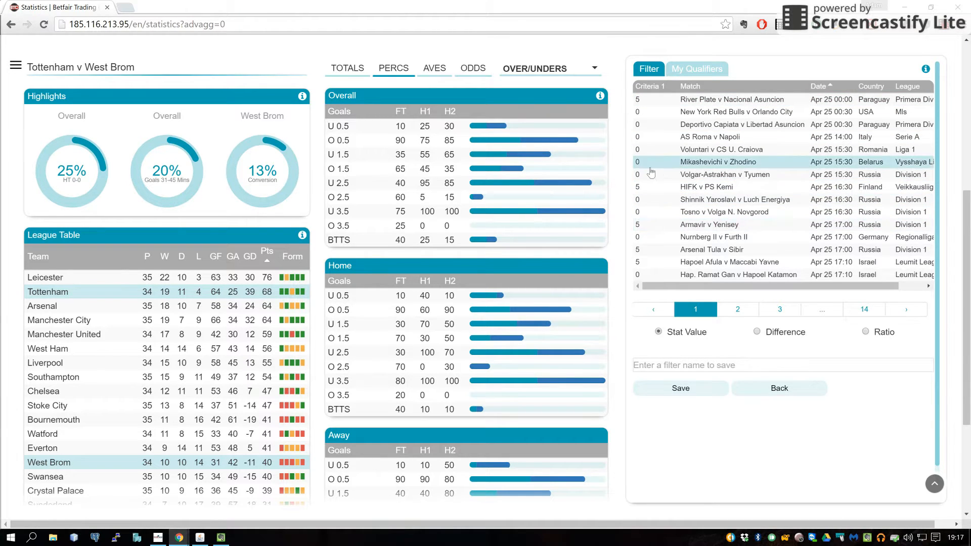
# Sort the matching fixtures by Criteria 1 in descending order
pyautogui.click(655, 89)
pyautogui.click(659, 94)
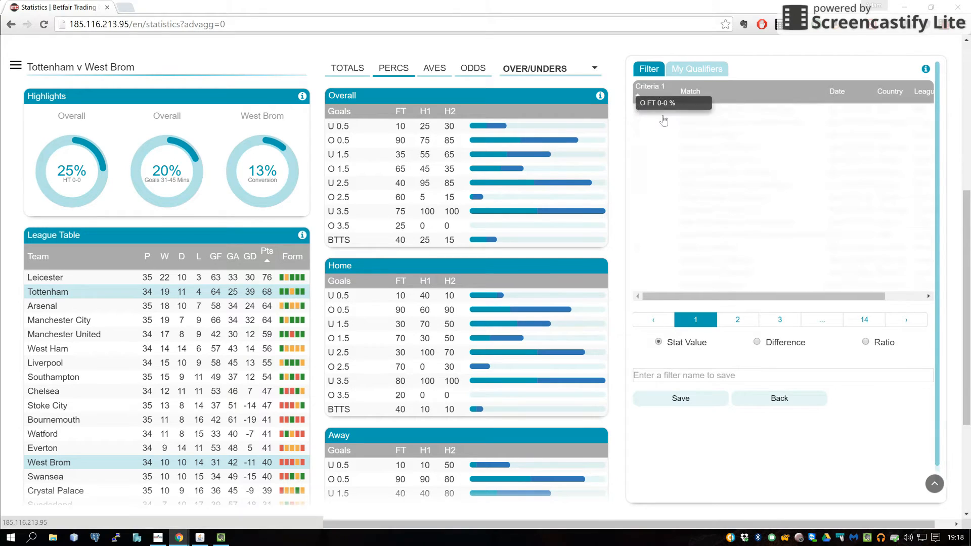
pyautogui.click(655, 90)
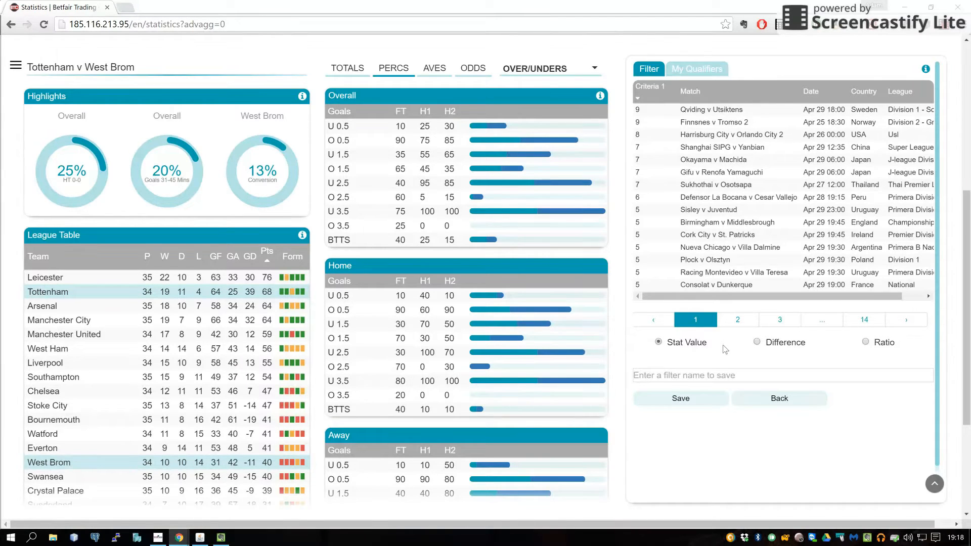
pyautogui.click(649, 90)
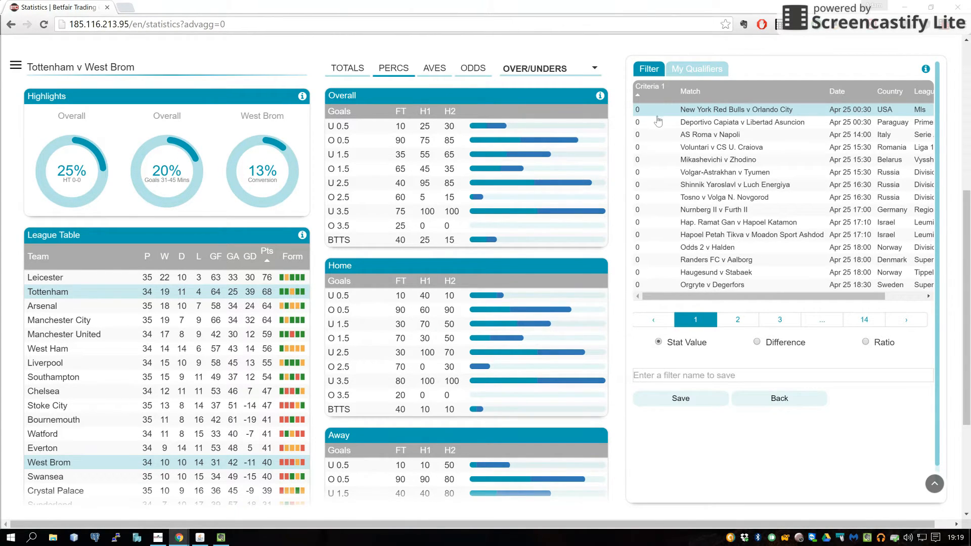
pyautogui.click(649, 87)
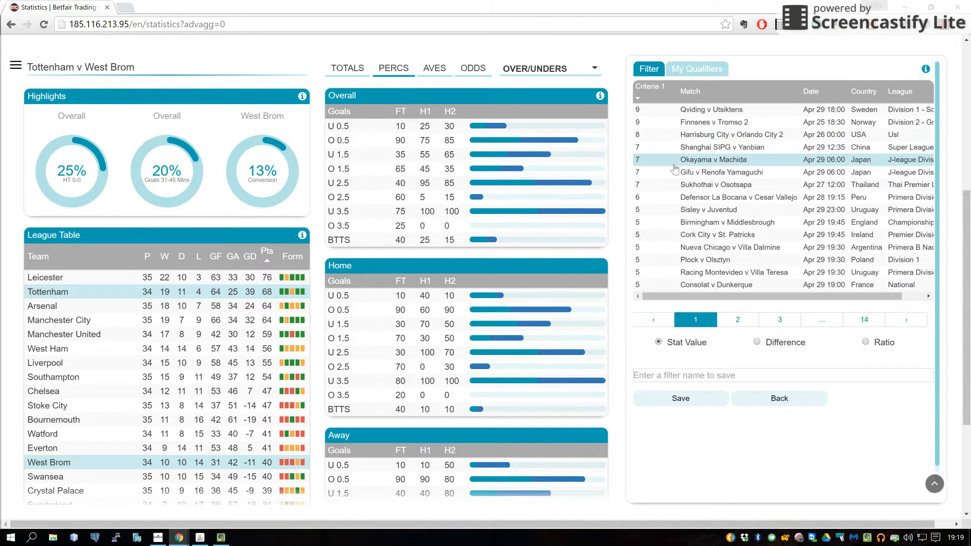
# Compare the criteria results shown as Difference and as Ratio, and return the display to Stat Value
pyautogui.click(776, 348)
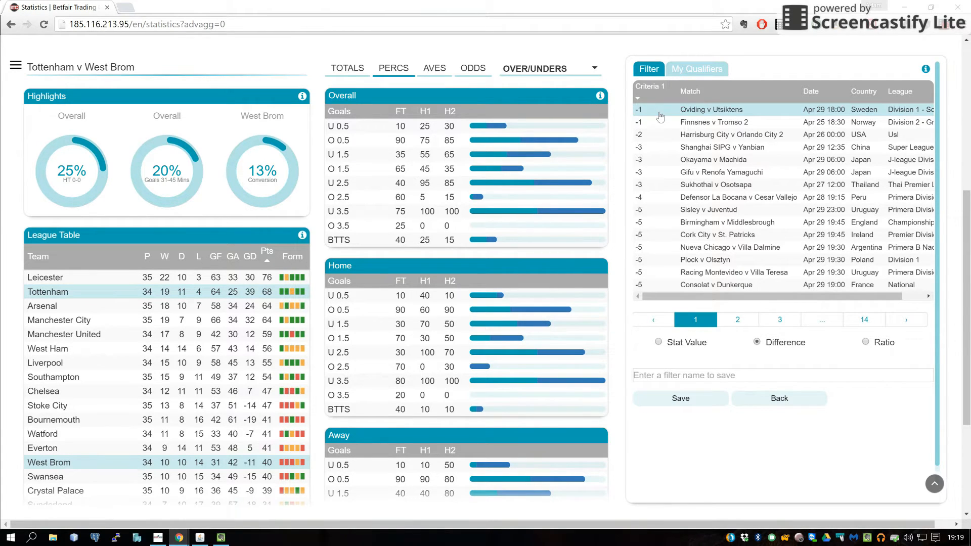
pyautogui.click(891, 349)
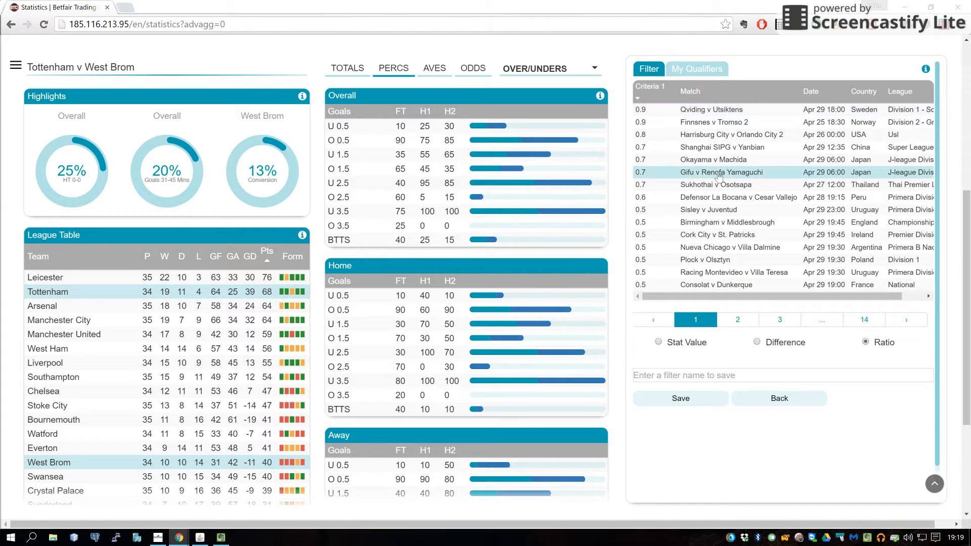
pyautogui.click(796, 347)
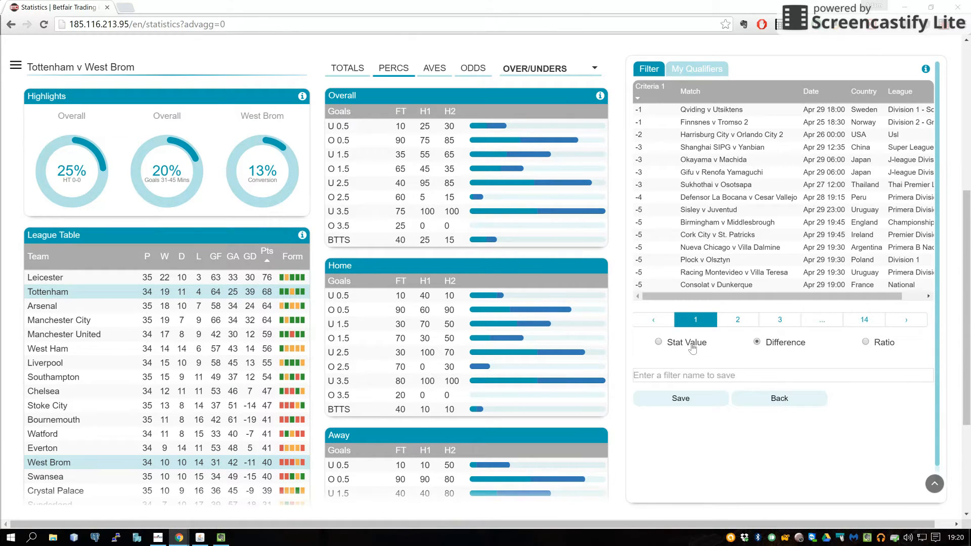
pyautogui.click(691, 346)
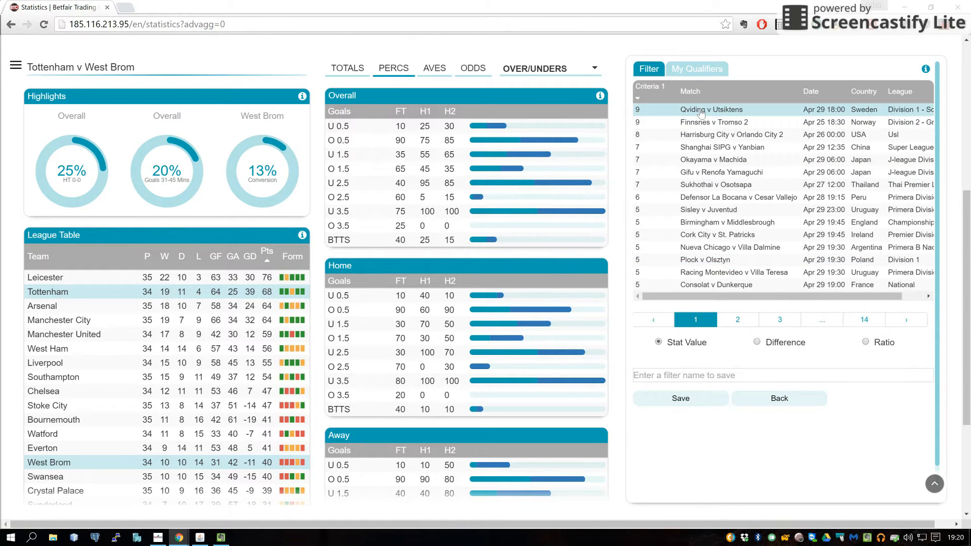
# View the statistics of the first three matching fixtures, ending on Harrisburg City v Orlando City 2
pyautogui.click(701, 113)
pyautogui.click(699, 126)
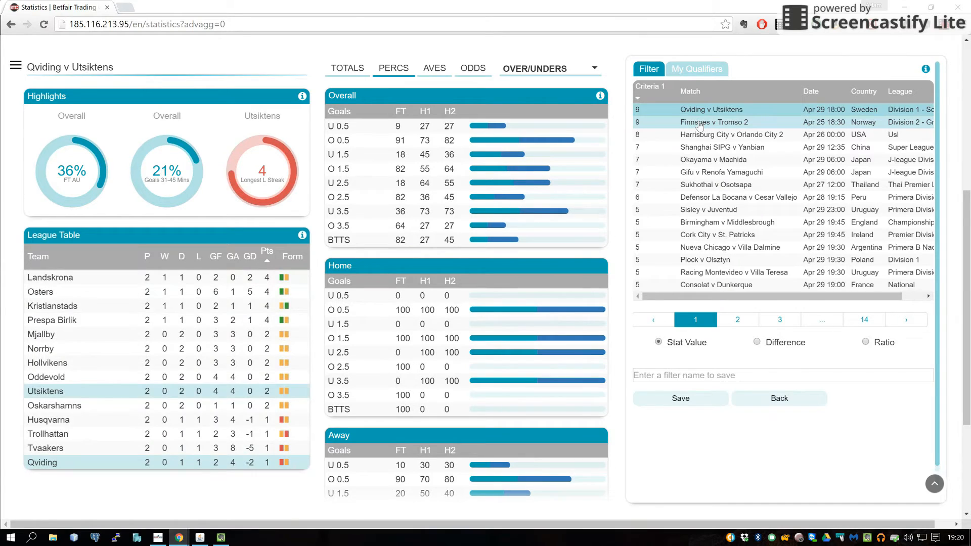
pyautogui.click(700, 135)
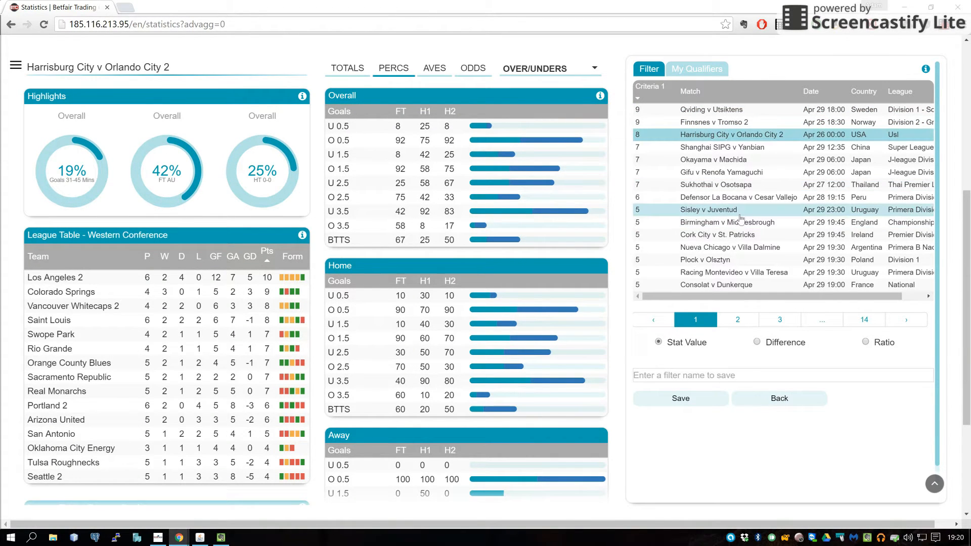
# Try to save the filter under the name 0-0s
pyautogui.click(723, 377)
pyautogui.write('0-0s')
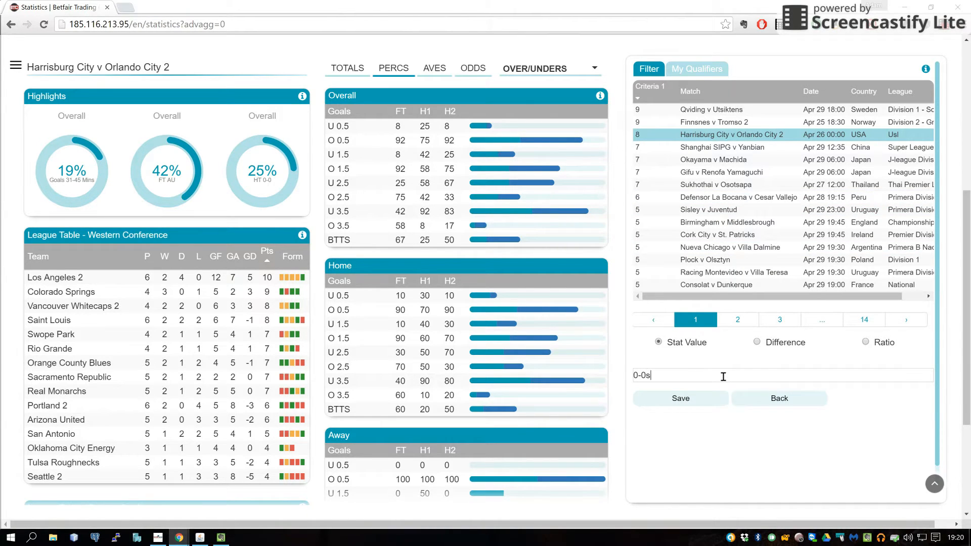
pyautogui.click(683, 398)
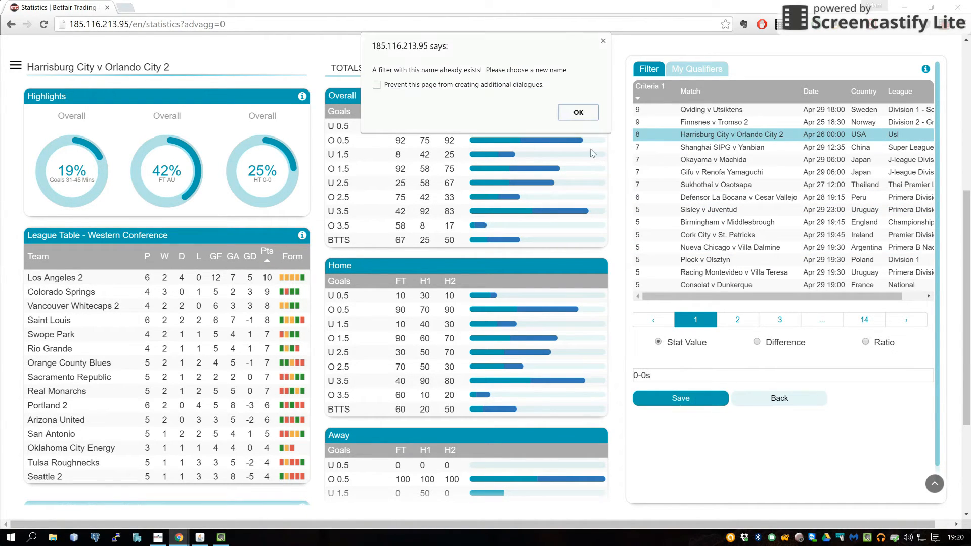
pyautogui.click(578, 112)
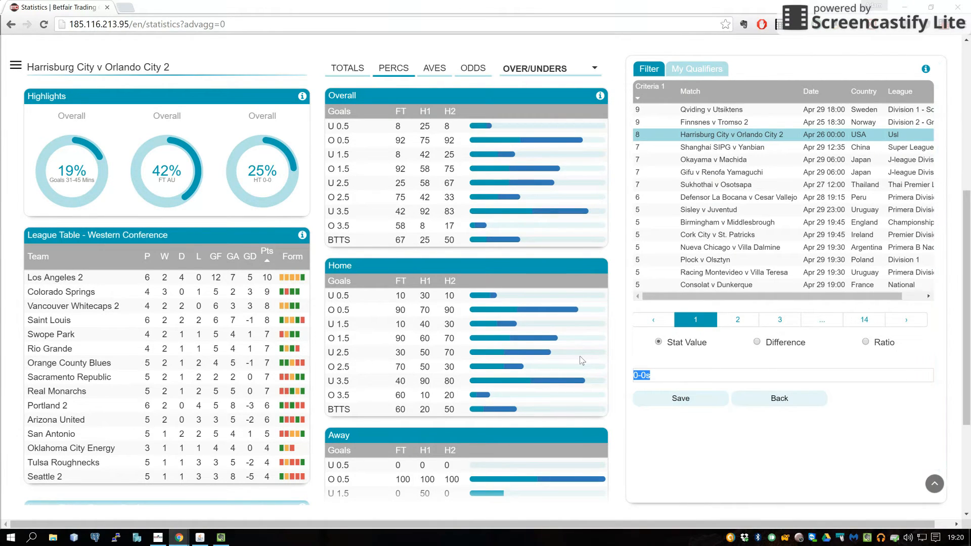
# Save the filter under the name test
pyautogui.write('test')
pyautogui.click(669, 452)
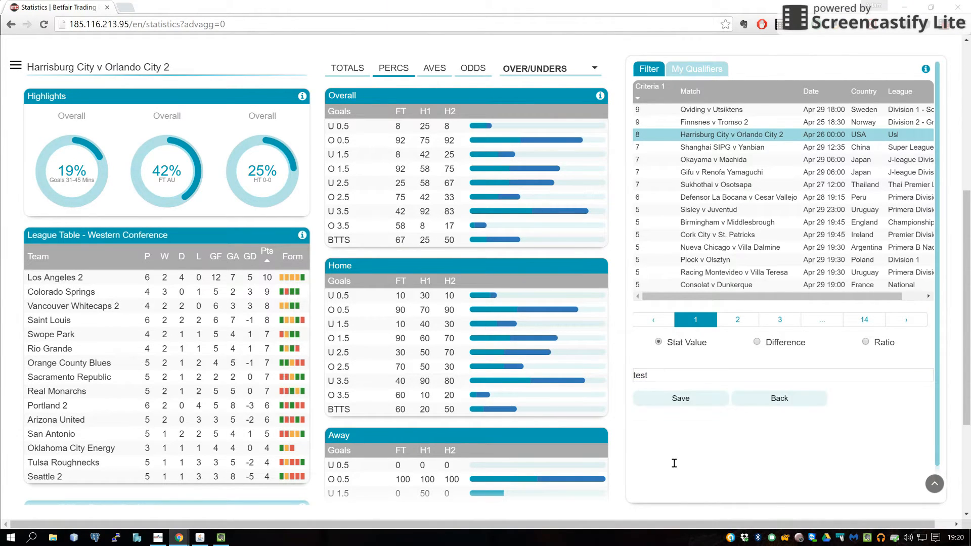
pyautogui.click(675, 409)
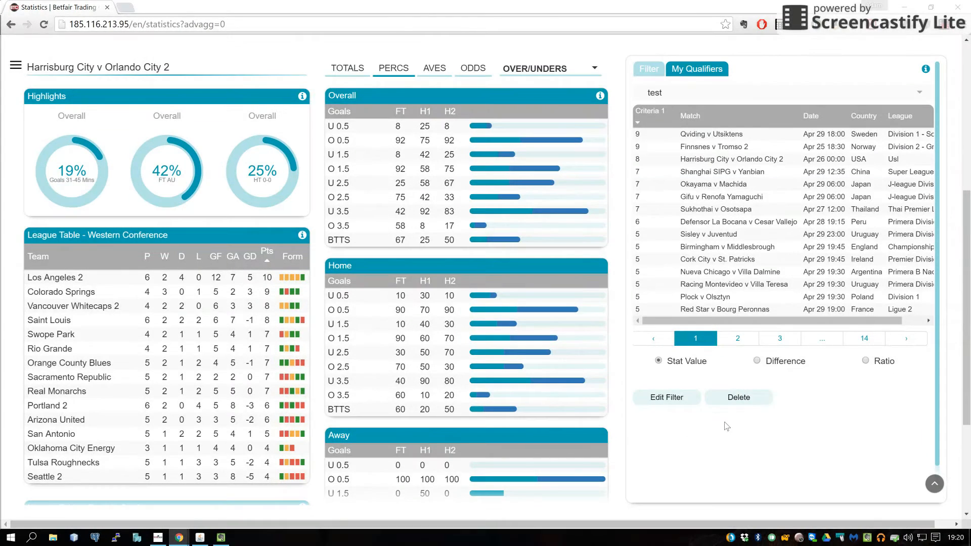
# View the fixtures of the saved 0-0s qualifier and return to the test qualifier
pyautogui.click(689, 94)
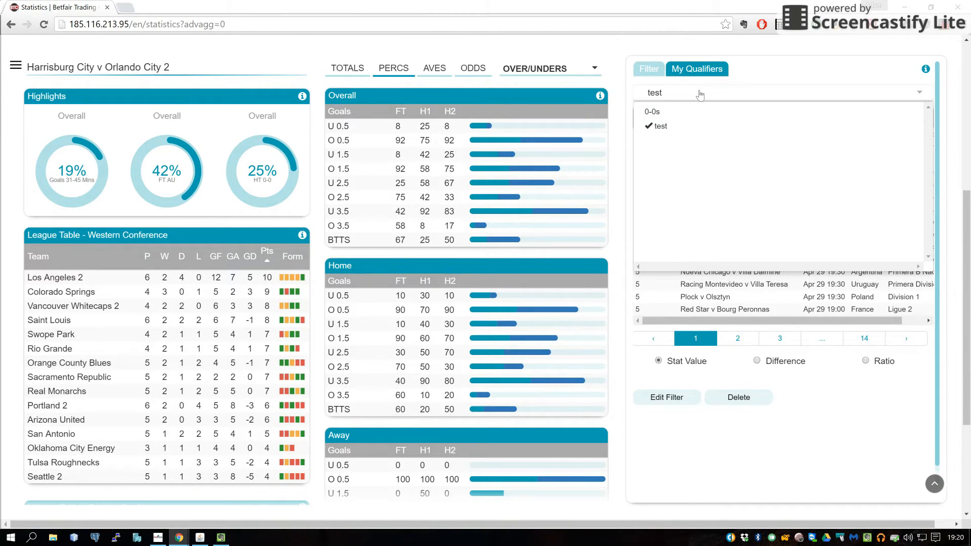
pyautogui.click(697, 111)
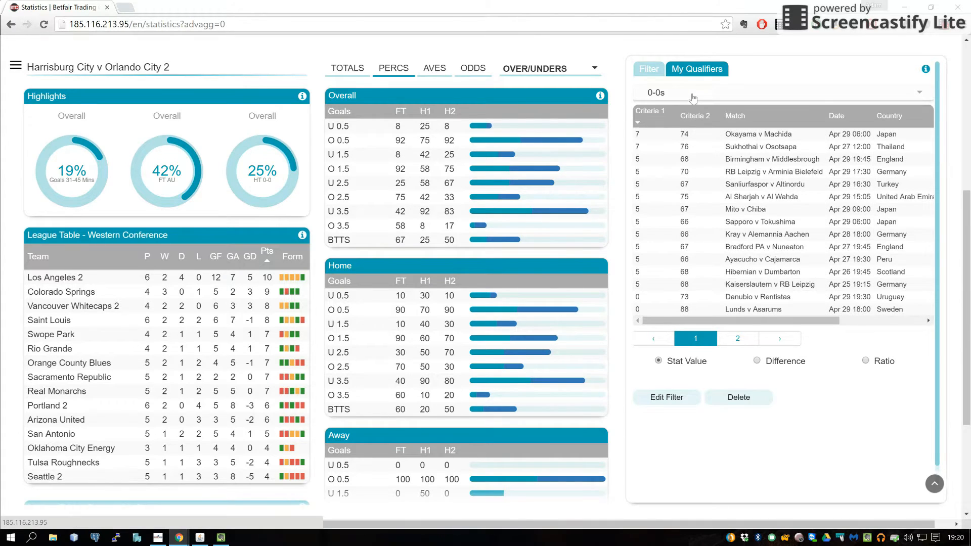
pyautogui.click(689, 129)
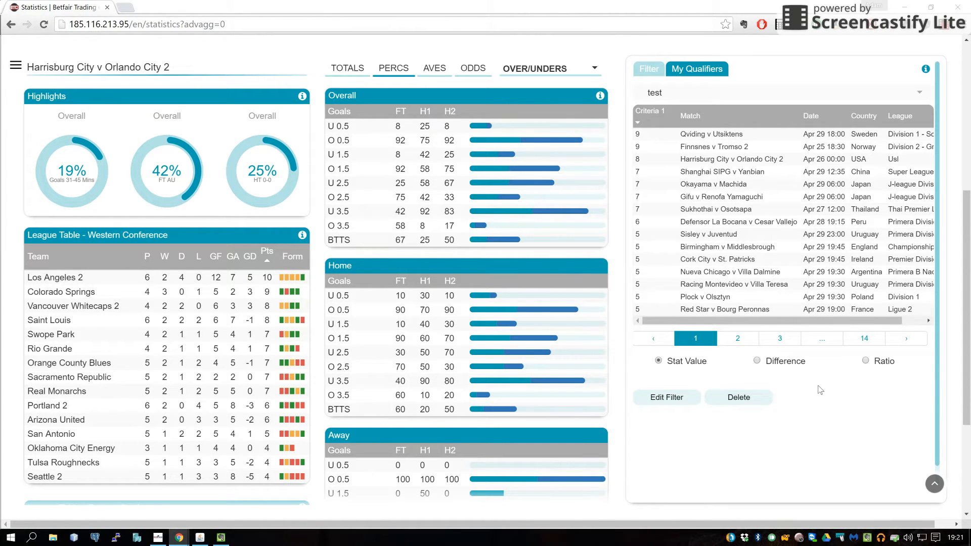
# Open the test filter for editing and review the optional date restriction choices without selecting one
pyautogui.click(692, 398)
pyautogui.click(723, 393)
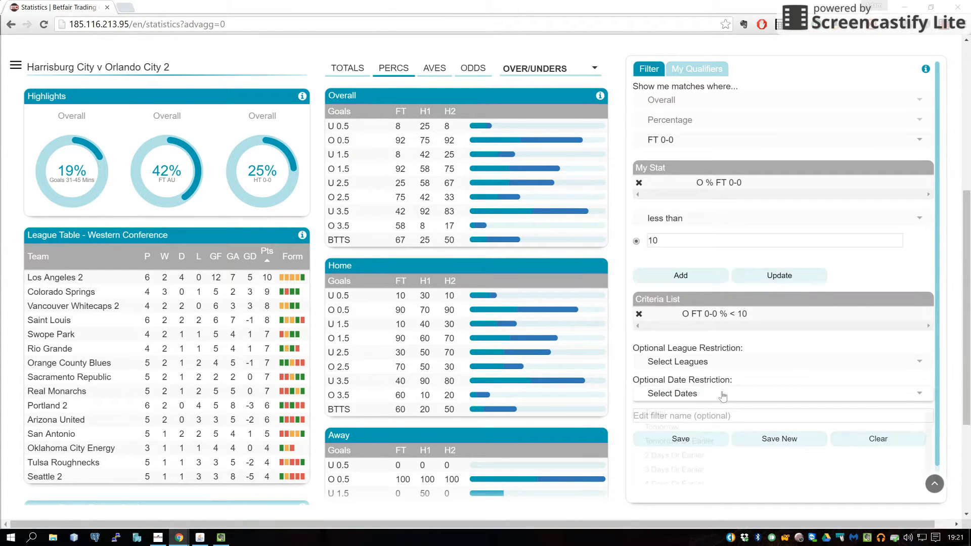
pyautogui.scroll(-2, 726, 389)
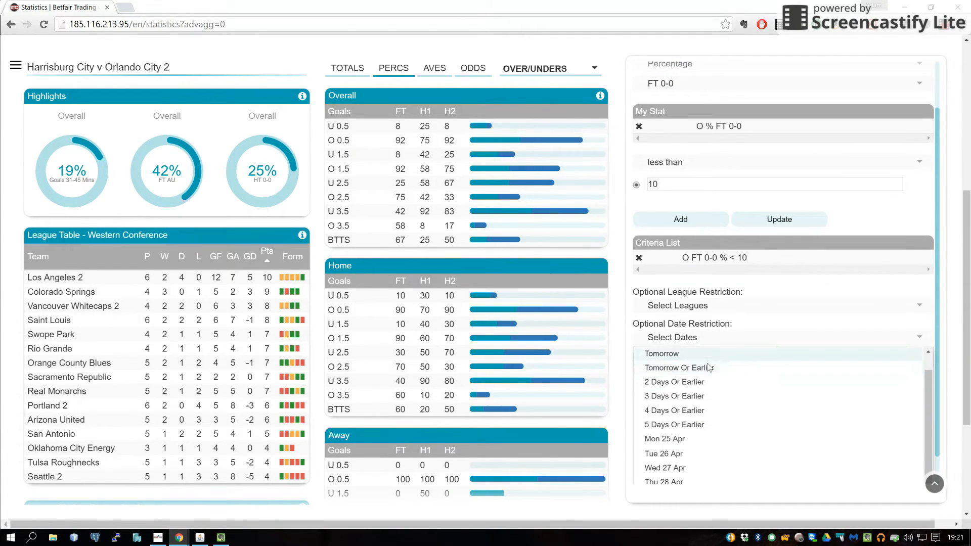
pyautogui.scroll(1, 711, 359)
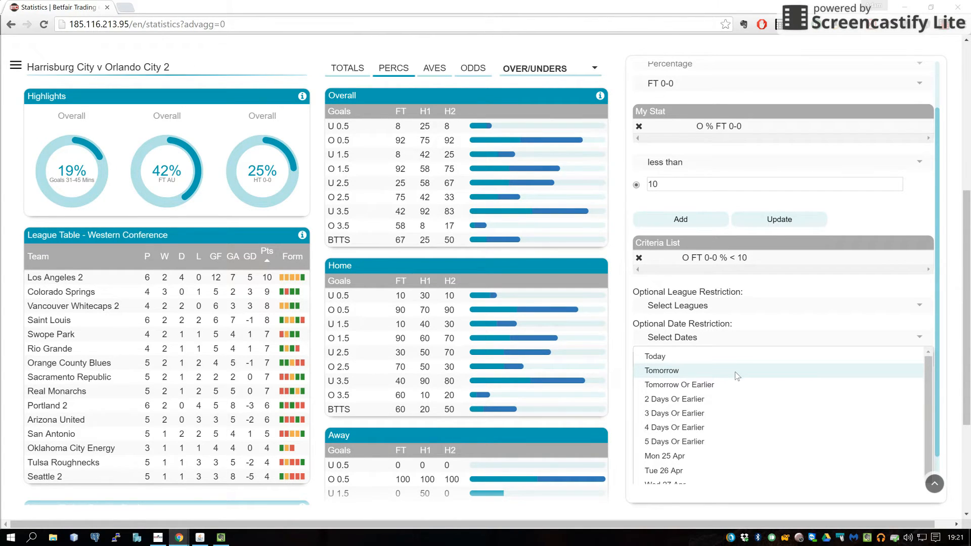
pyautogui.scroll(-2, 736, 375)
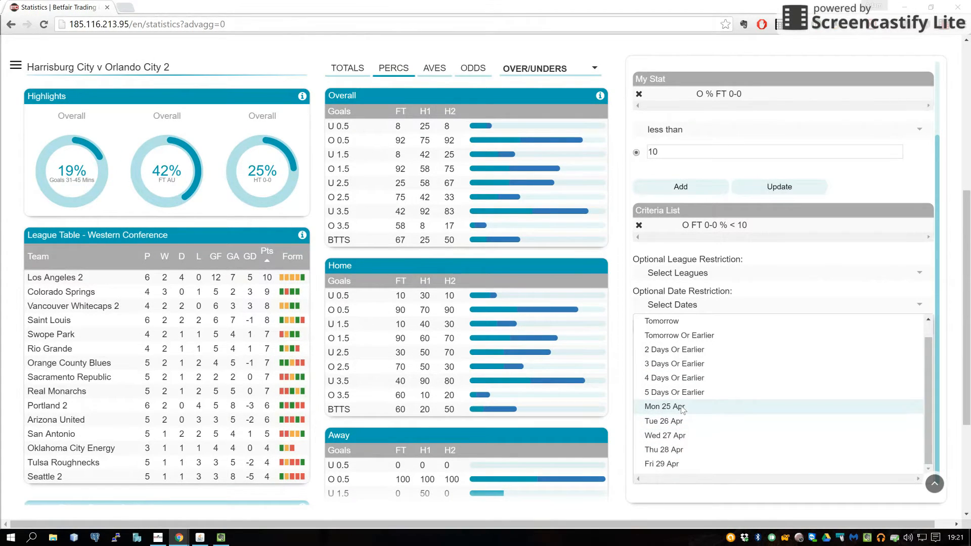
pyautogui.click(725, 310)
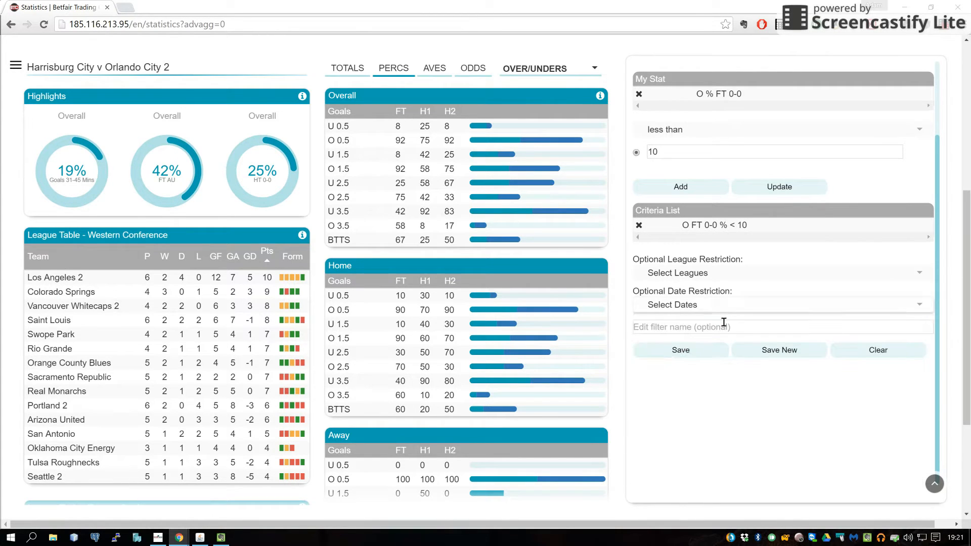
# Save the edited test filter and reselect it among the saved qualifiers
pyautogui.click(712, 356)
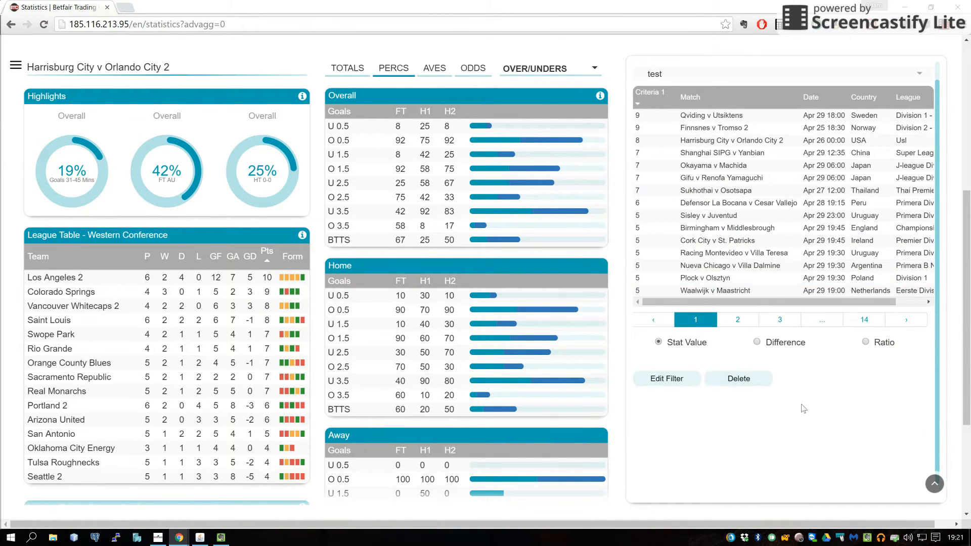
pyautogui.scroll(1, 809, 435)
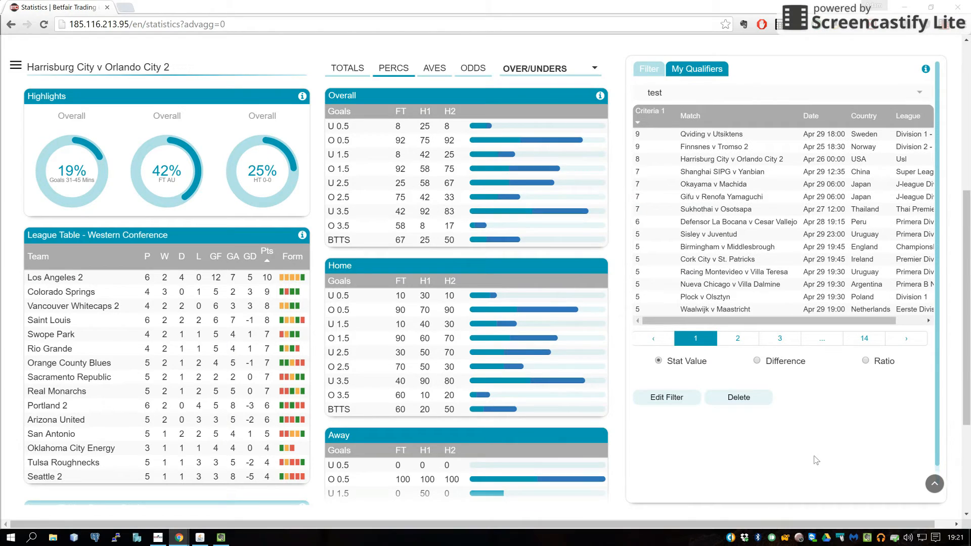
pyautogui.click(655, 93)
pyautogui.click(668, 125)
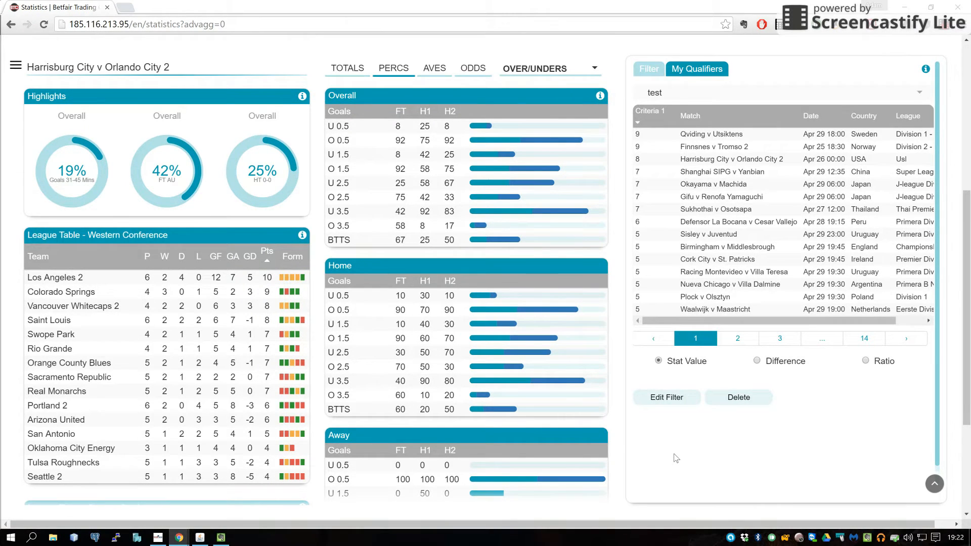
# Open the test filter for editing and replace its stat selection with overall percentage Total Scored H2
pyautogui.click(691, 407)
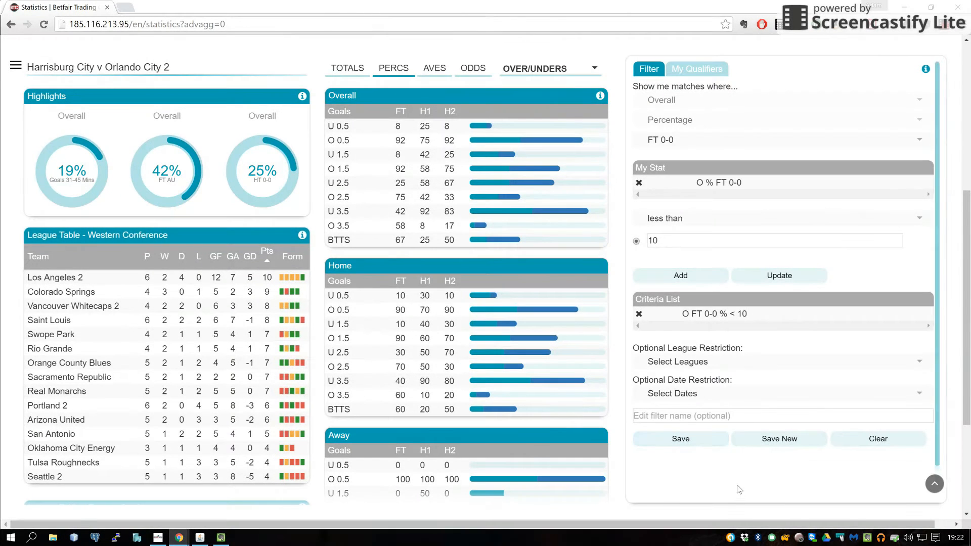
pyautogui.scroll(1, 741, 493)
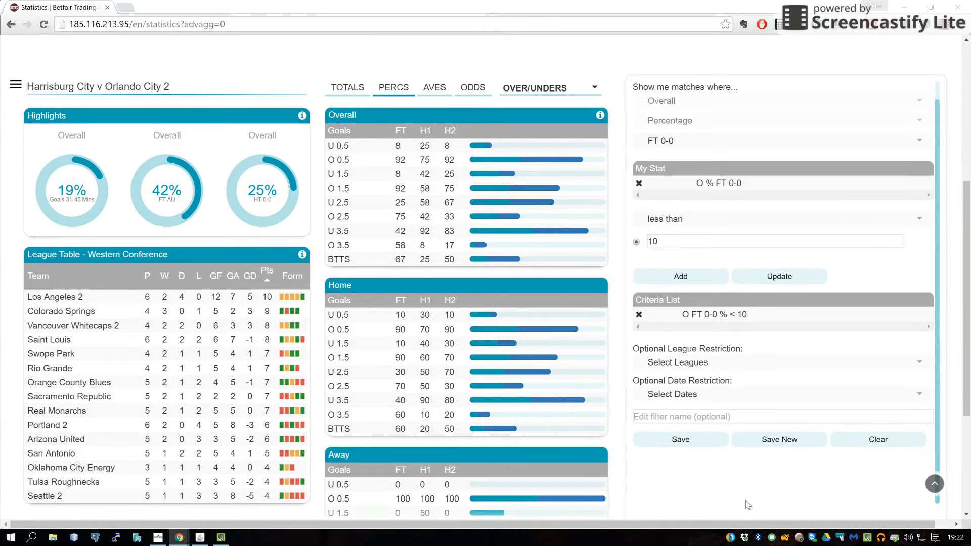
pyautogui.scroll(-1, 754, 488)
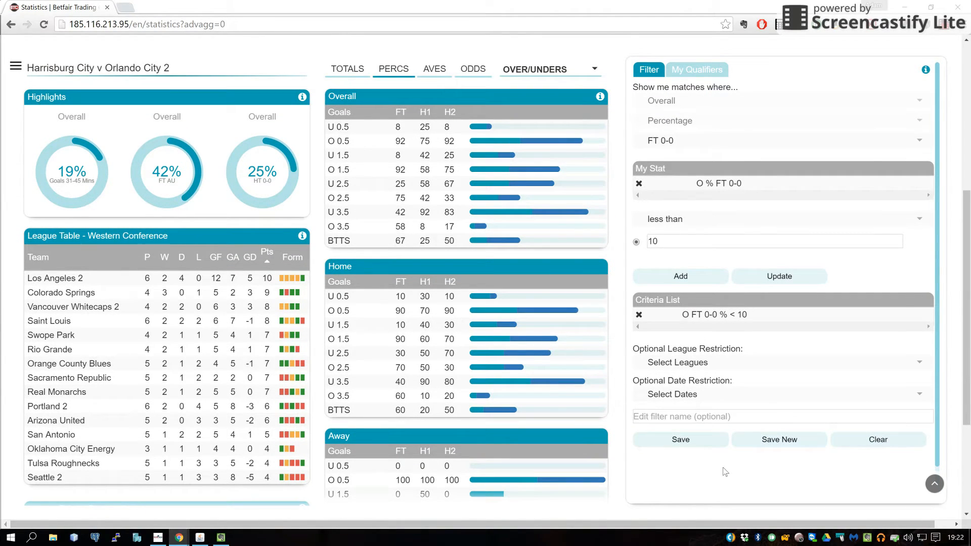
pyautogui.click(701, 146)
pyautogui.scroll(-10, 744, 238)
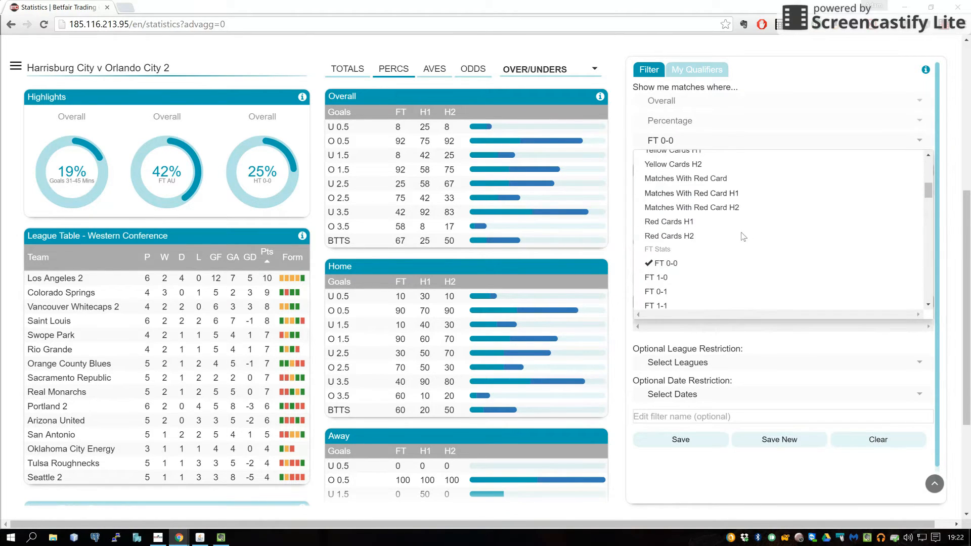
pyautogui.click(718, 230)
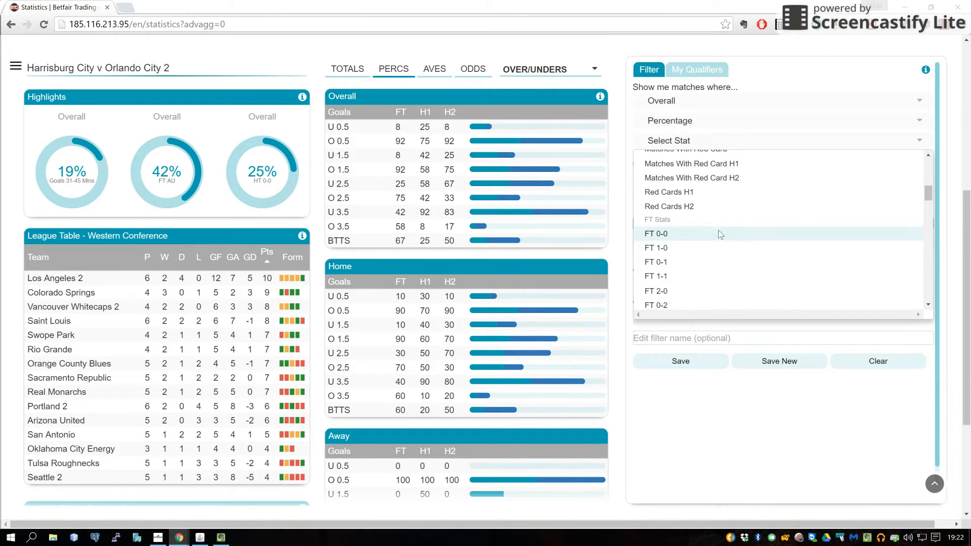
pyautogui.scroll(-5, 718, 230)
pyautogui.scroll(-4, 720, 235)
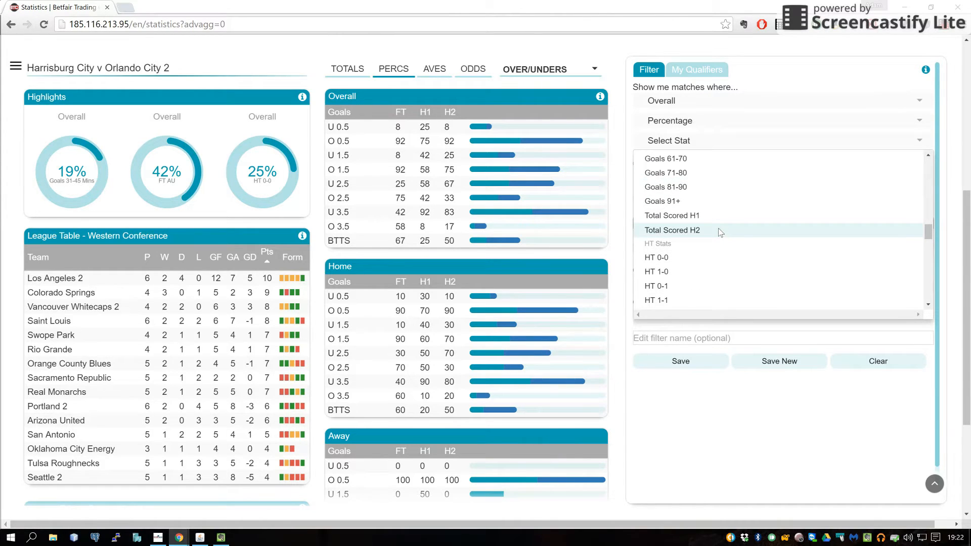
pyautogui.click(720, 231)
pyautogui.click(735, 143)
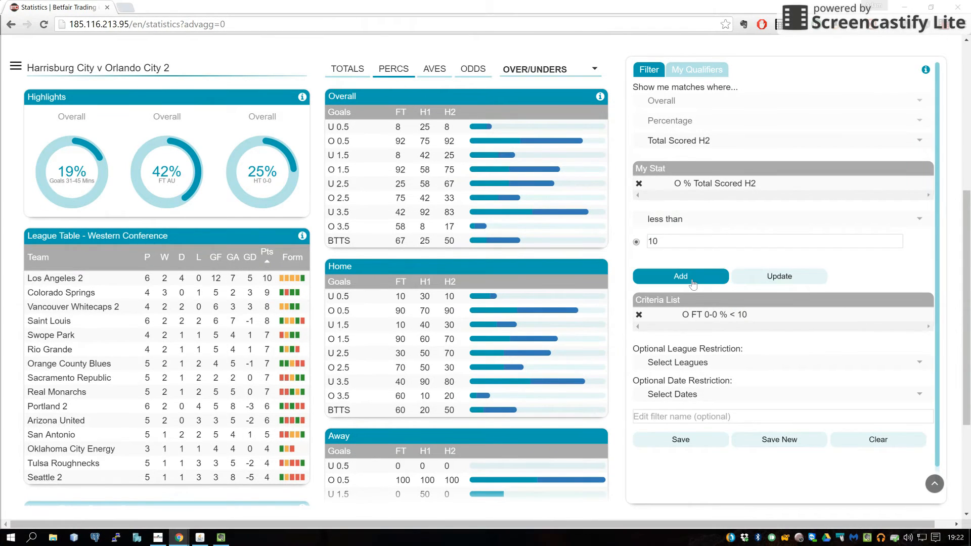
# Add a criterion requiring the overall Total Scored H2 percentage to be greater than 75
pyautogui.click(673, 219)
pyautogui.click(673, 245)
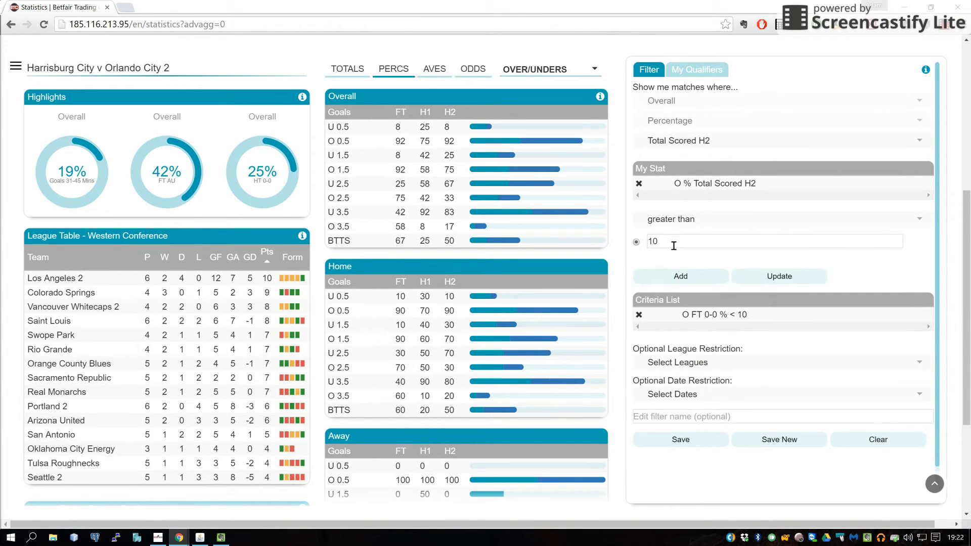
pyautogui.press('BackSpace')
pyautogui.press('BackSpace')
pyautogui.write('75')
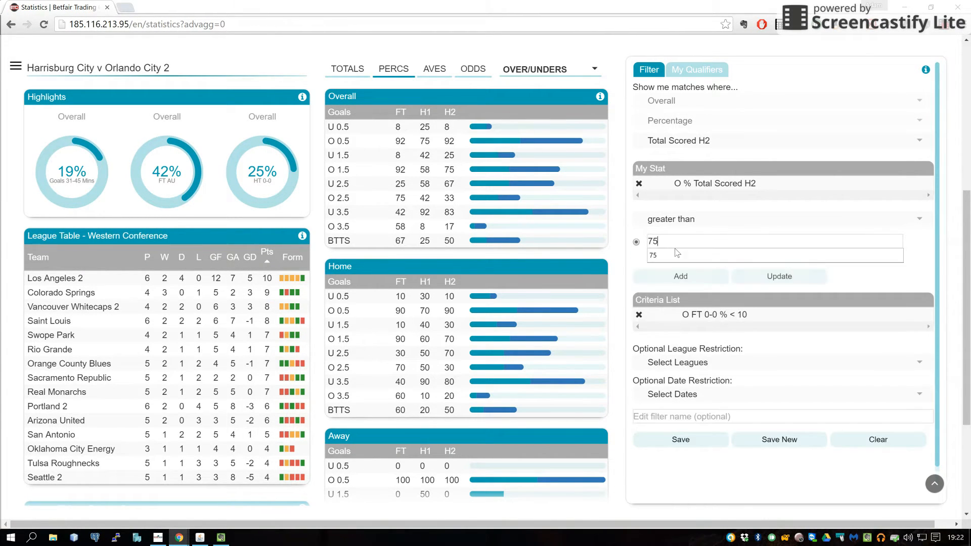
pyautogui.click(889, 274)
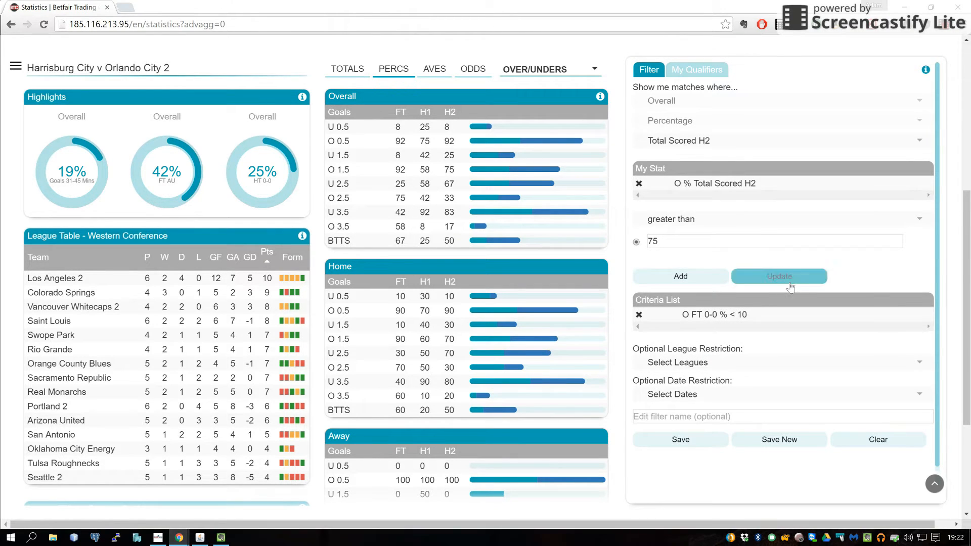
pyautogui.click(703, 277)
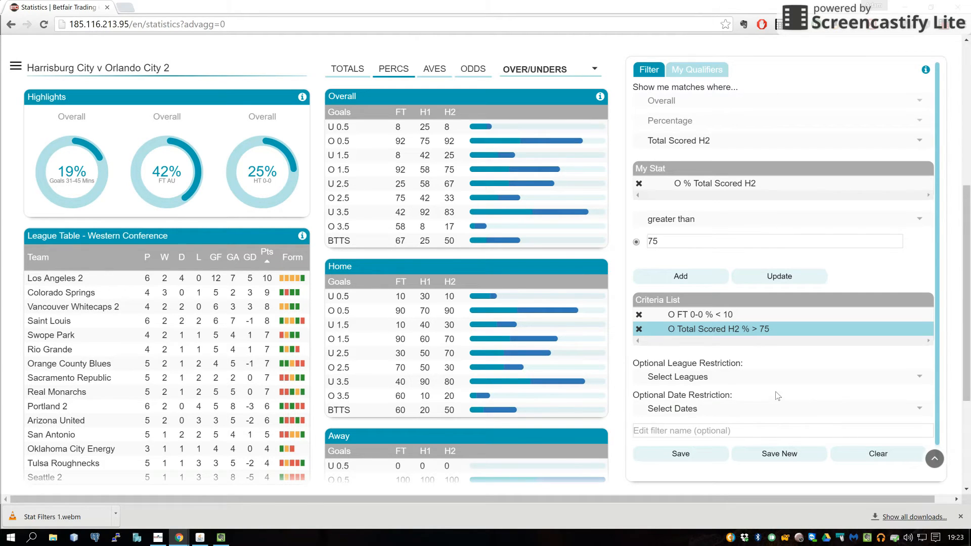
# Dismiss the browser's downloads bar and save the edited test filter with both criteria
pyautogui.scroll(-1, 782, 395)
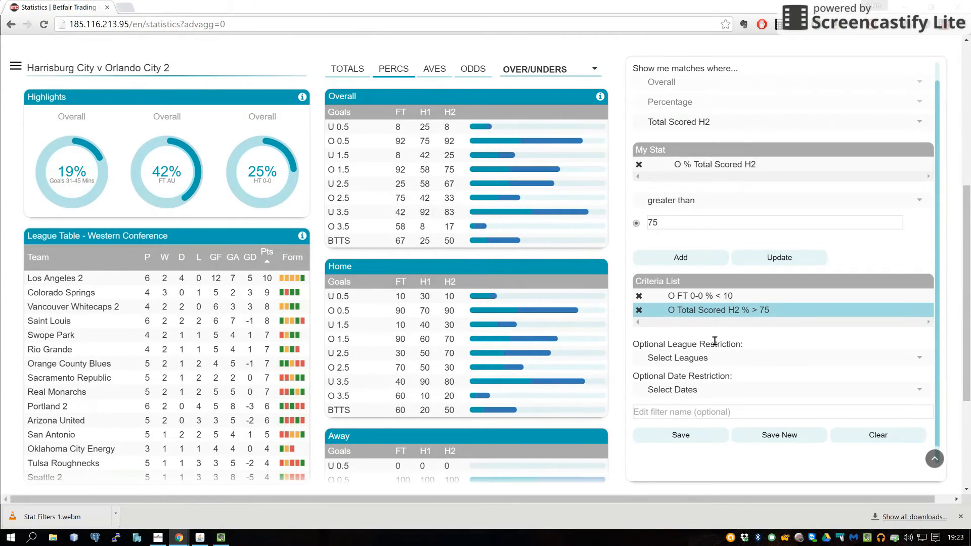
pyautogui.click(960, 516)
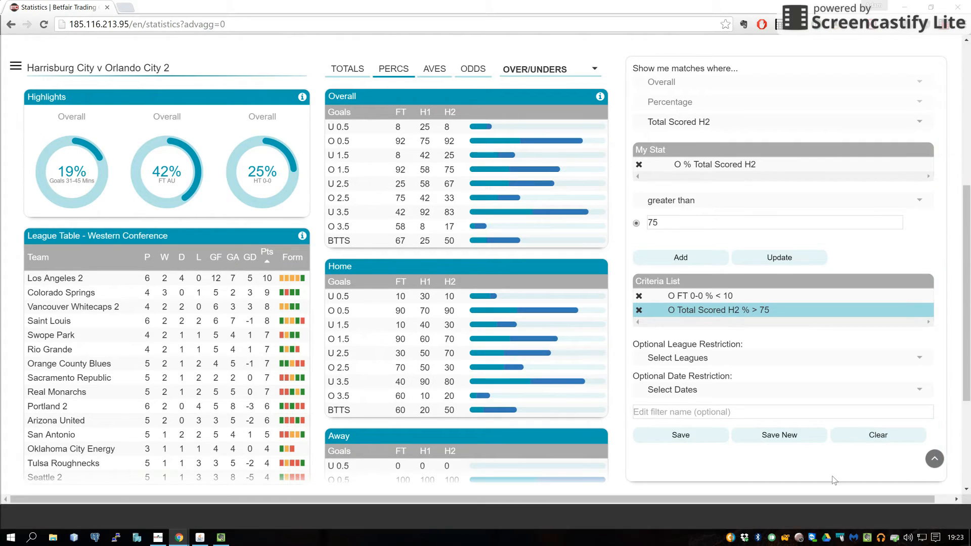
pyautogui.click(678, 436)
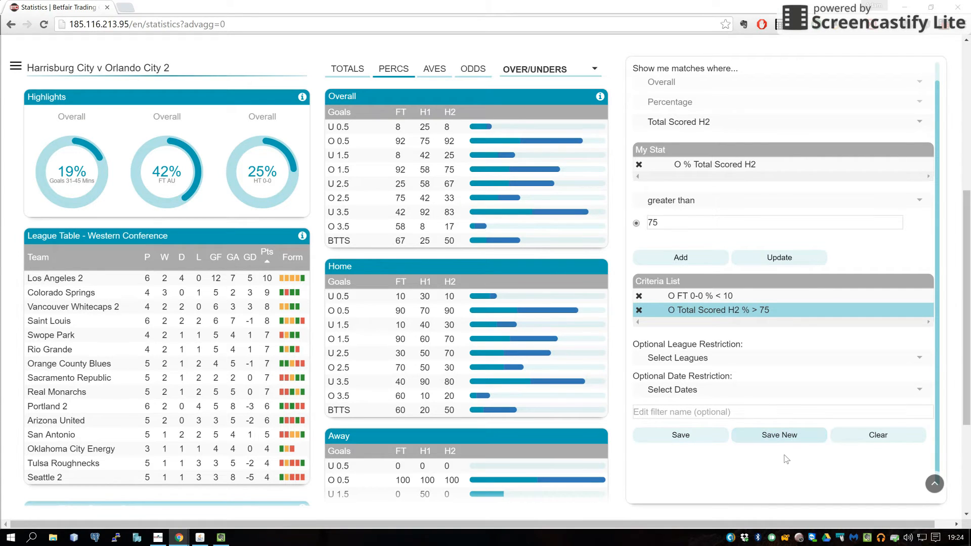
pyautogui.click(705, 437)
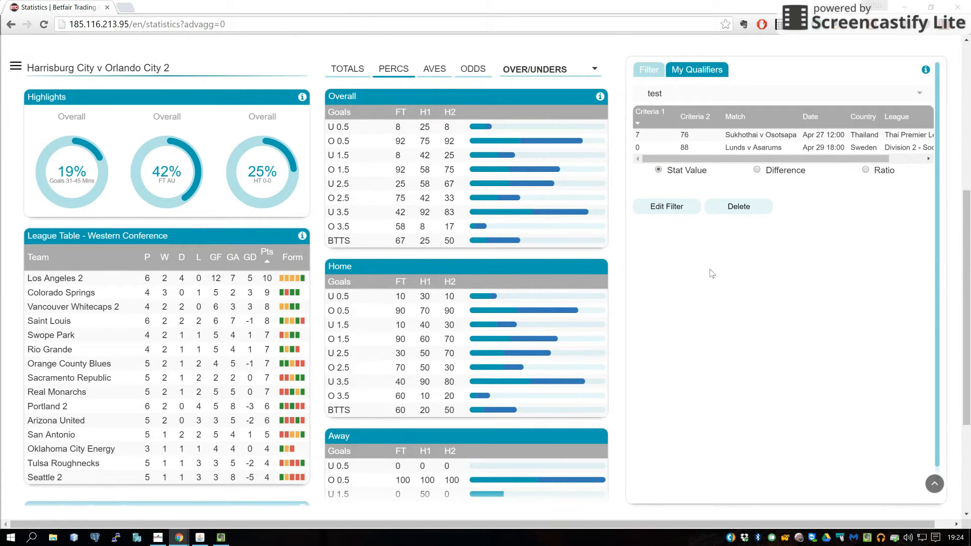
# View the test qualifiers as differences from the criteria and return to the stat values
pyautogui.click(697, 153)
pyautogui.moveTo(661, 120)
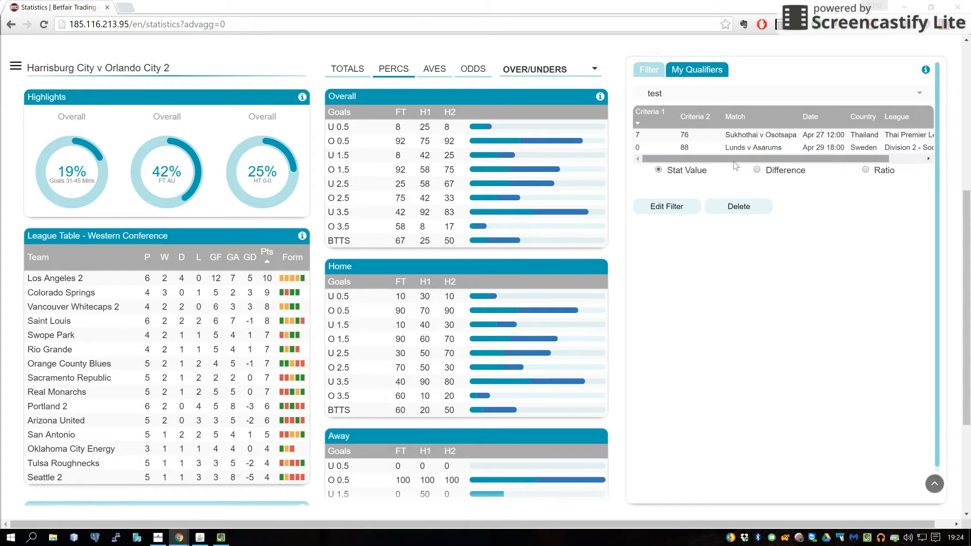
pyautogui.click(779, 172)
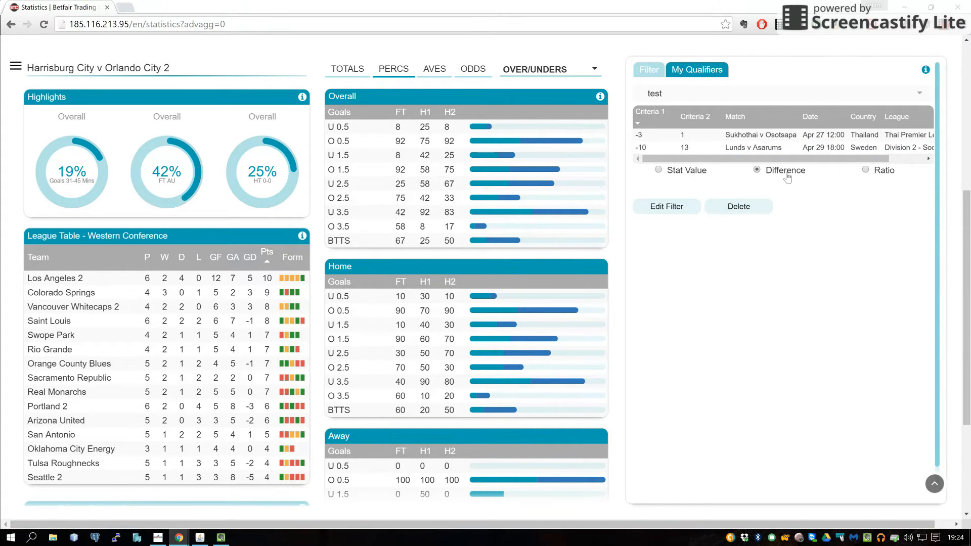
pyautogui.click(703, 174)
# Change the test filter's Total Scored H2 criterion to greater than 65 and save the filter
pyautogui.click(685, 213)
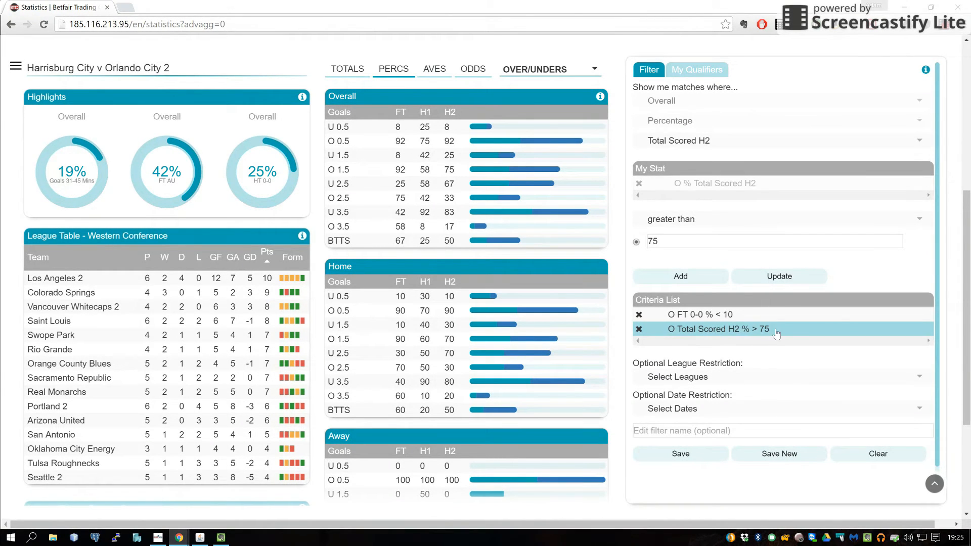
pyautogui.moveTo(690, 242); pyautogui.dragTo(629, 236)
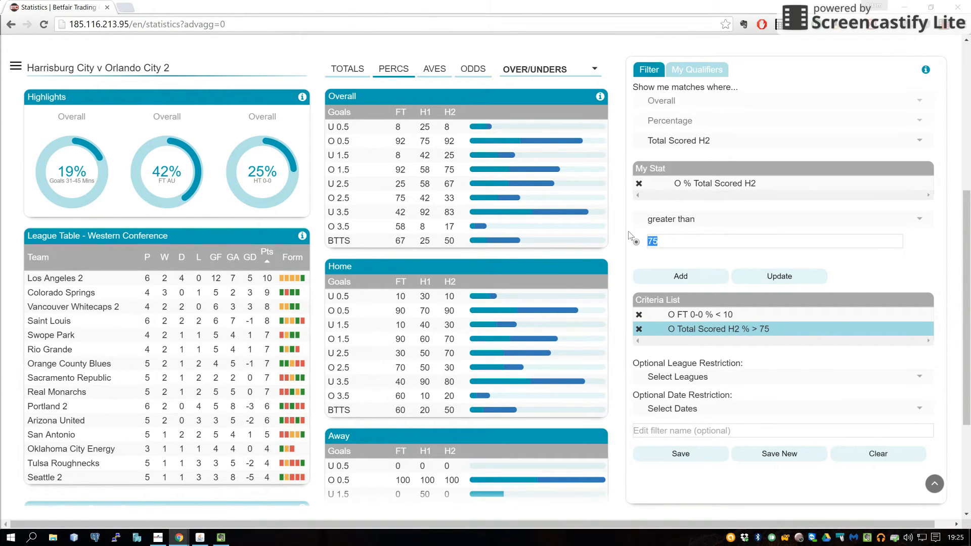
pyautogui.write('65')
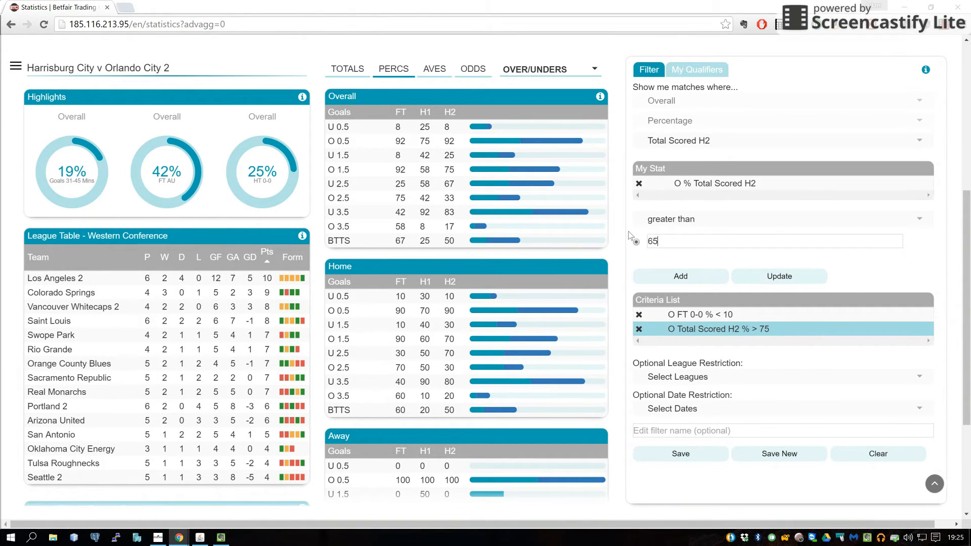
pyautogui.click(810, 285)
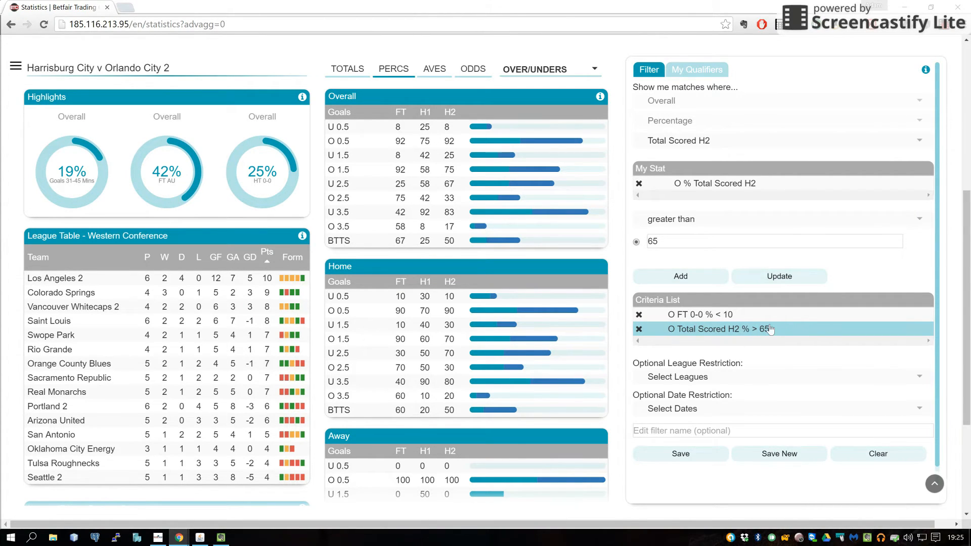
pyautogui.click(702, 461)
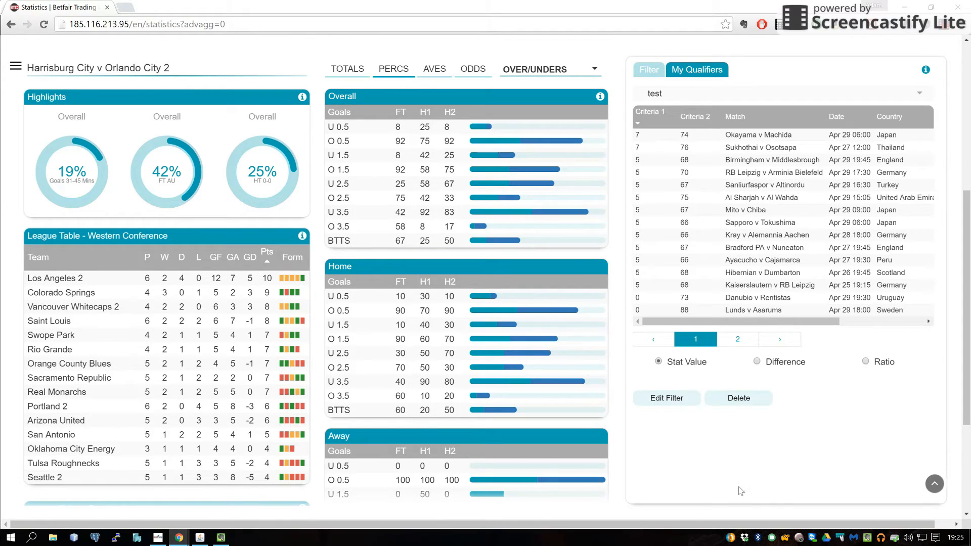
# Remove the Total Scored H2 criterion from the reopened test filter and clear the filter form
pyautogui.click(668, 402)
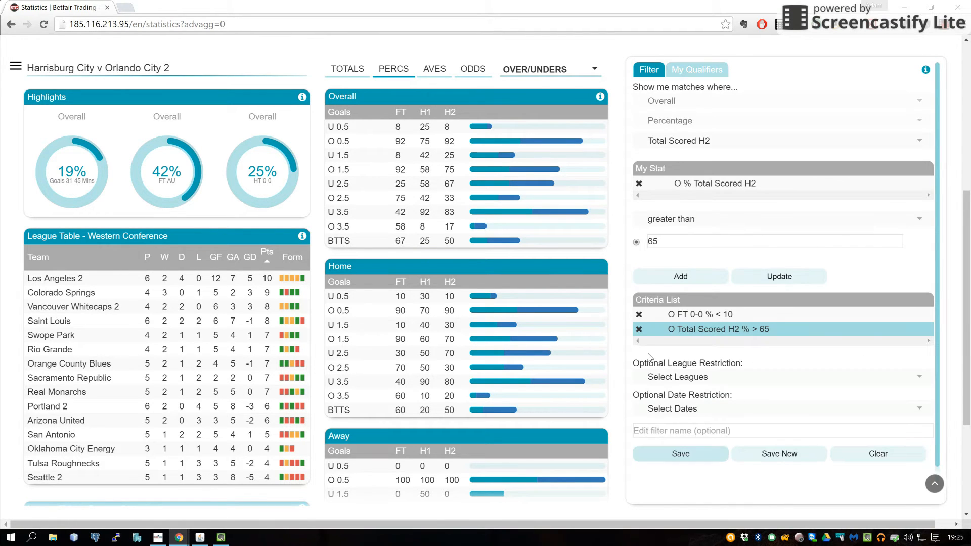
pyautogui.click(639, 329)
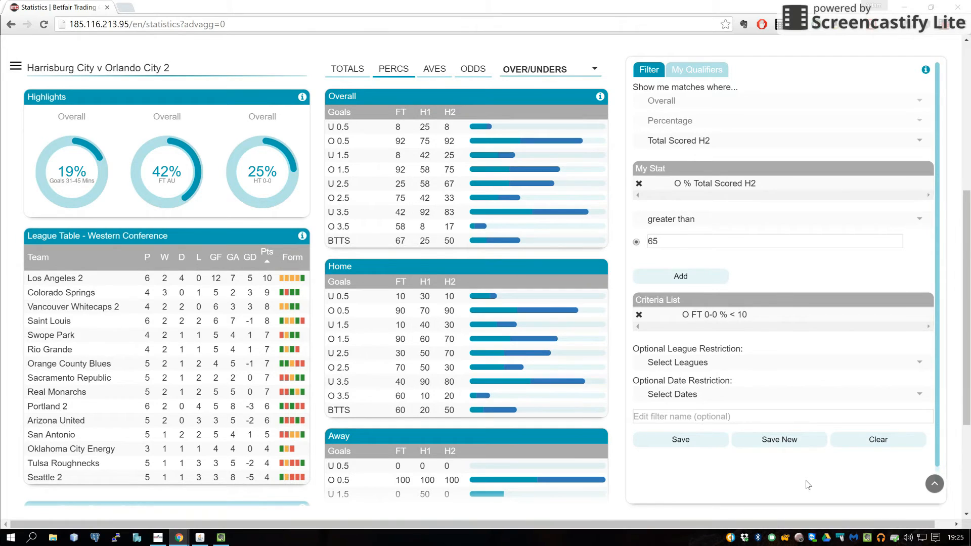
pyautogui.click(892, 445)
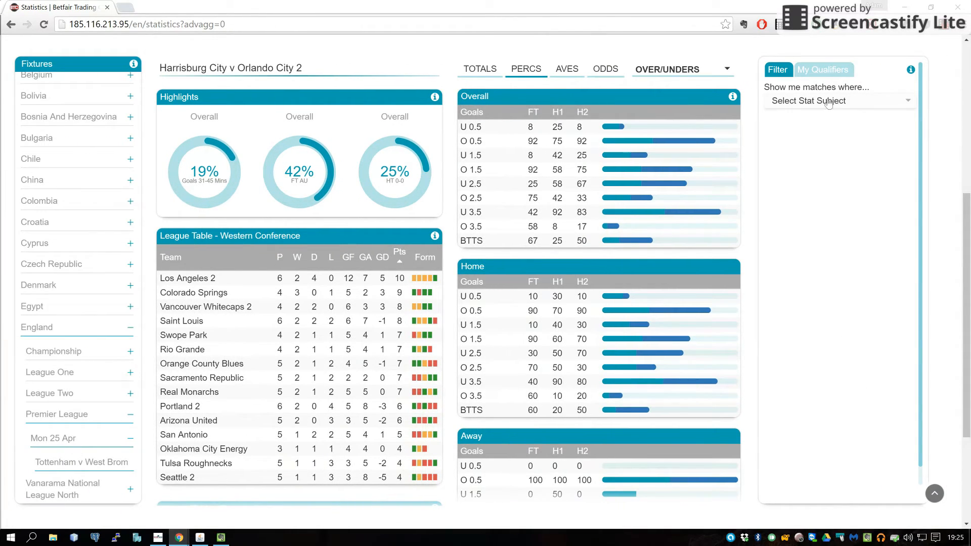
# Start a new filter on the home team's total for the stat Goal Attempts For
pyautogui.click(859, 104)
pyautogui.click(858, 122)
pyautogui.click(857, 122)
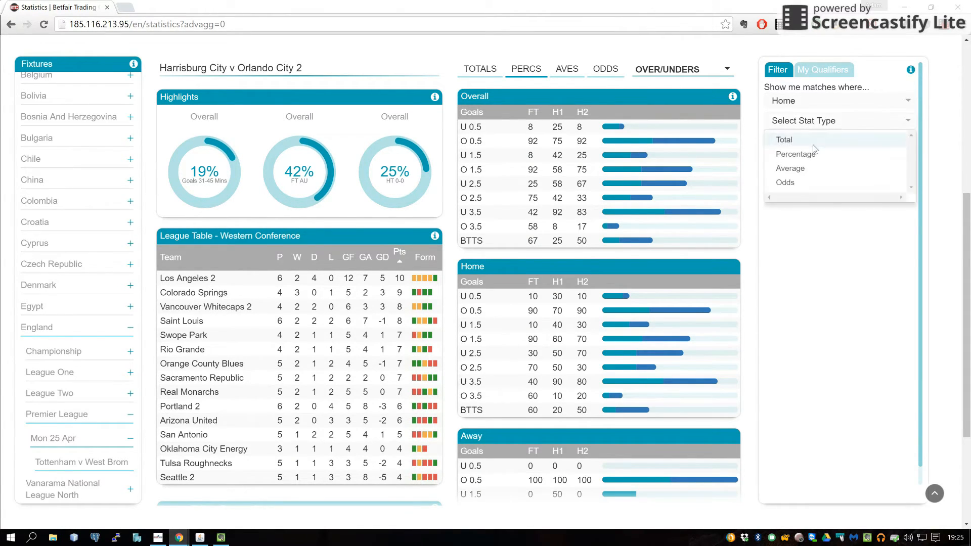
pyautogui.click(814, 151)
pyautogui.click(815, 122)
pyautogui.click(816, 140)
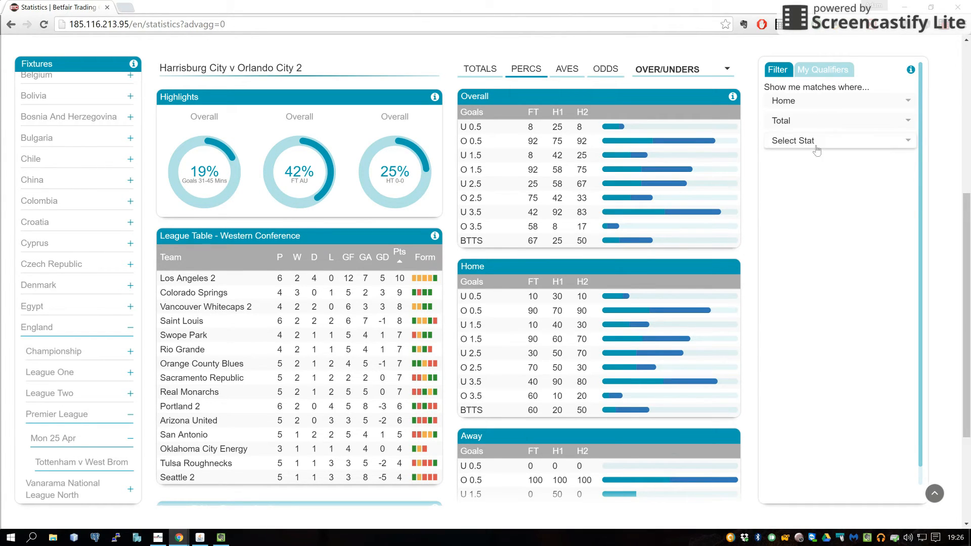
pyautogui.click(826, 143)
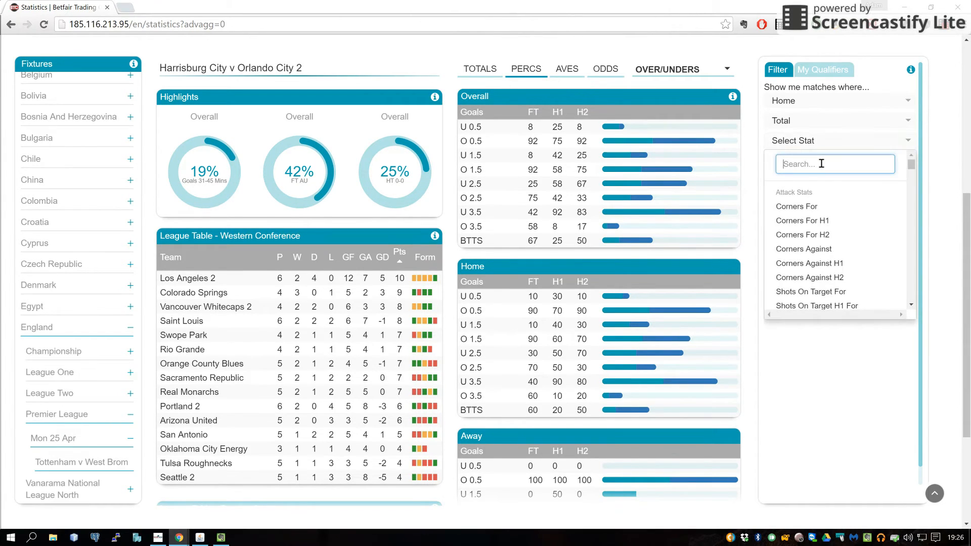
pyautogui.write('goal att')
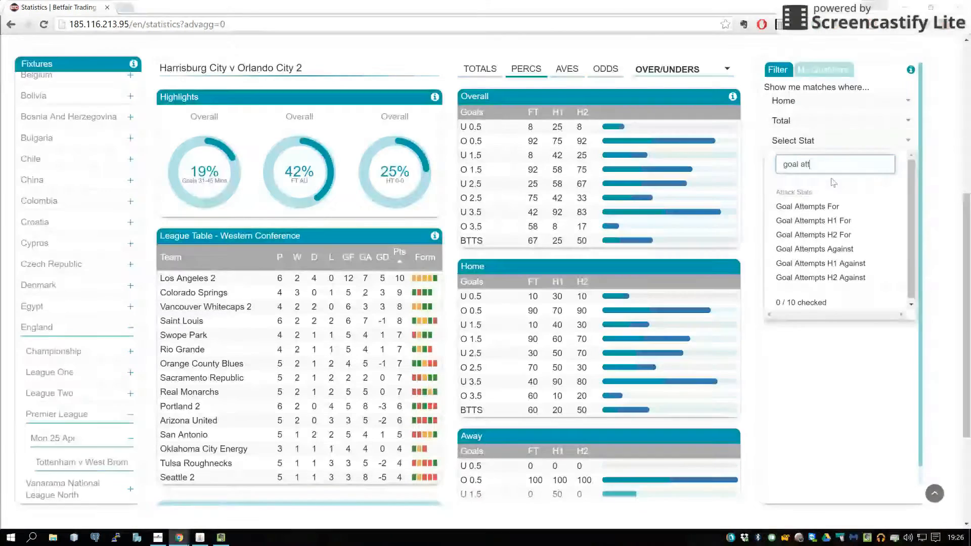
pyautogui.click(836, 211)
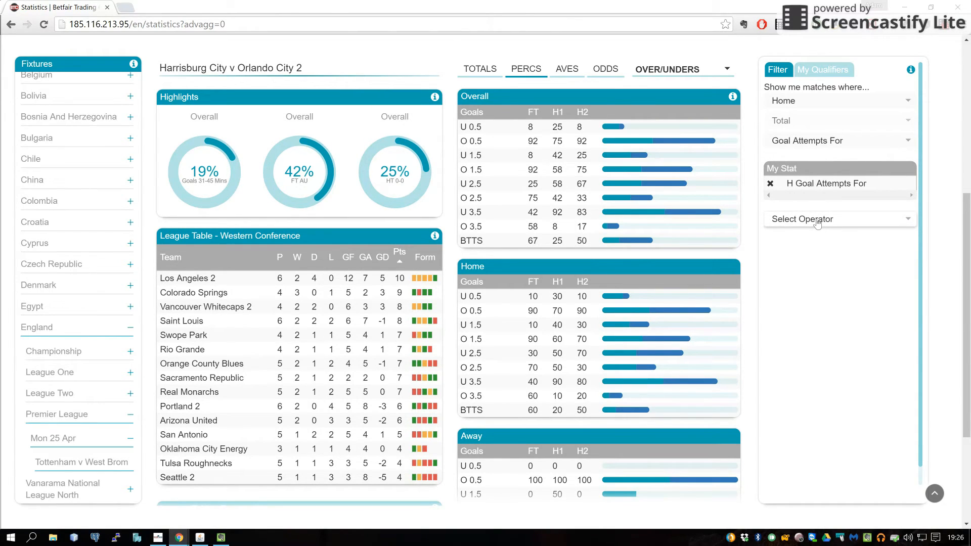
# Set the home Goal Attempts For condition to greater than the total for opposition
pyautogui.click(817, 223)
pyautogui.click(809, 253)
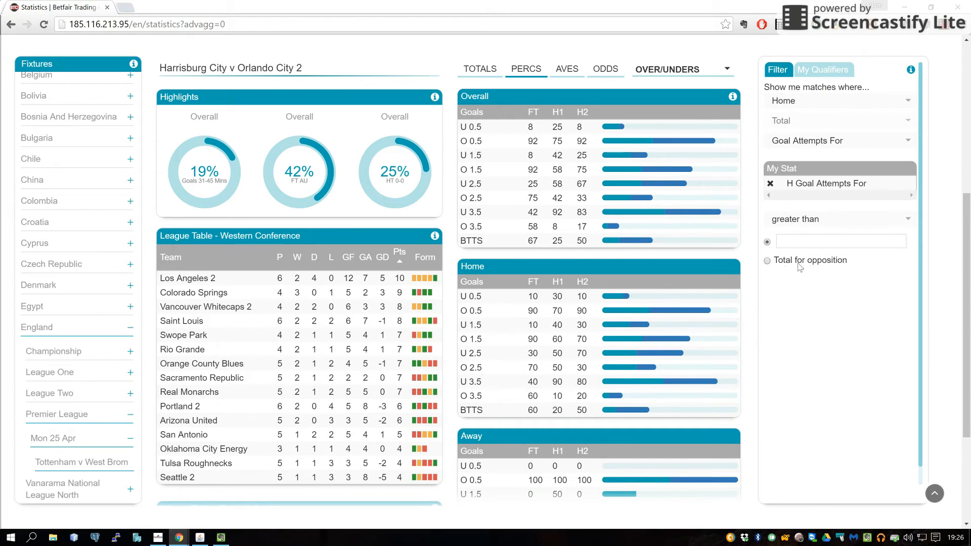
pyautogui.click(802, 260)
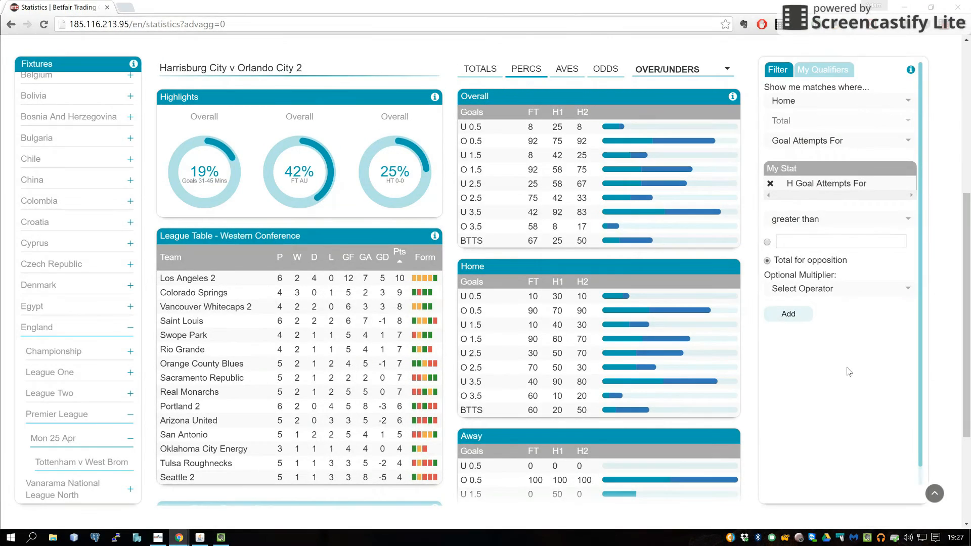
# Try the optional multiplier on the opposition total as multiplied by 2, followed by double
pyautogui.click(841, 293)
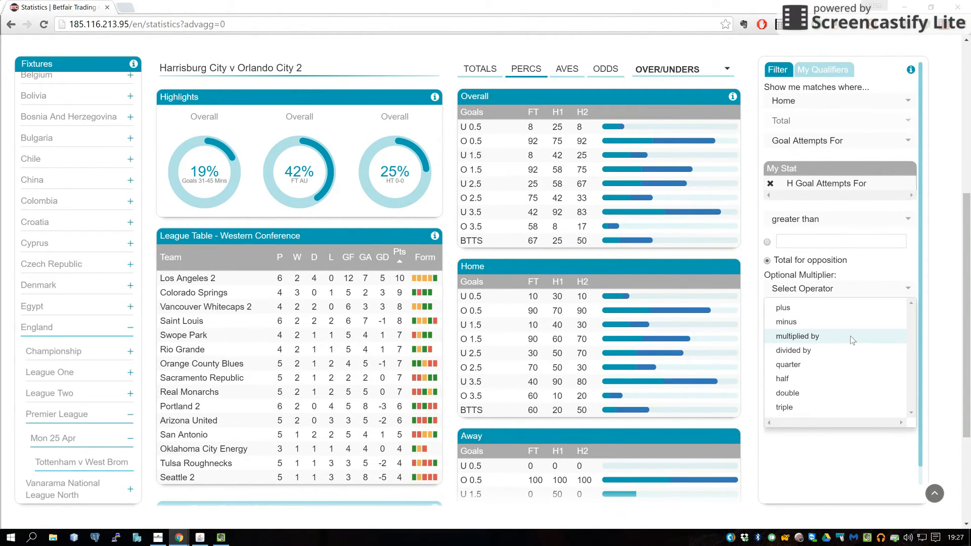
pyautogui.click(852, 336)
pyautogui.click(843, 313)
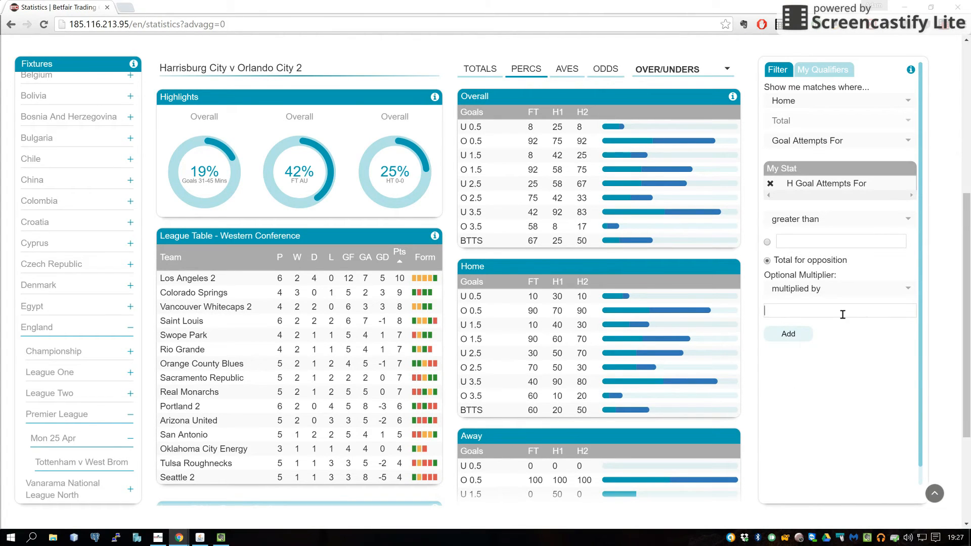
pyautogui.write('2')
pyautogui.click(842, 298)
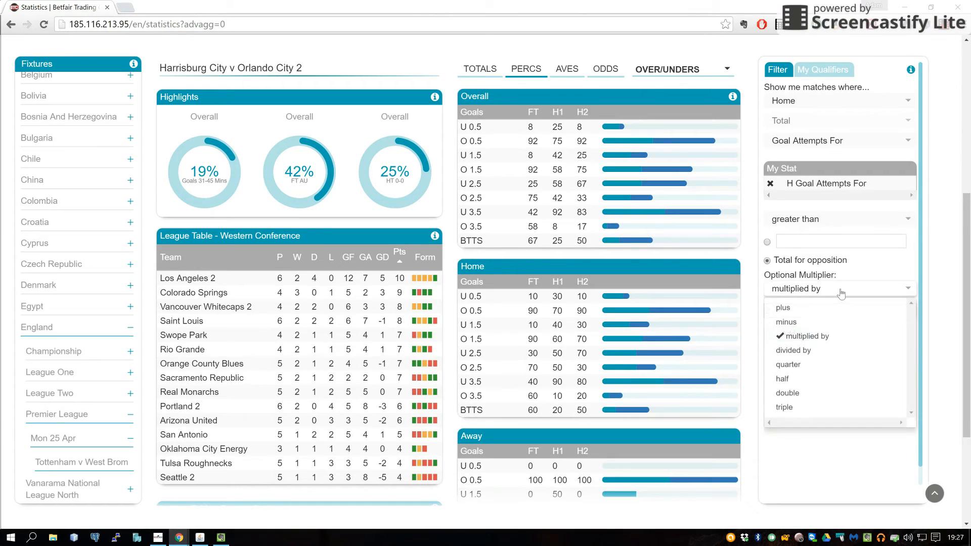
pyautogui.click(806, 393)
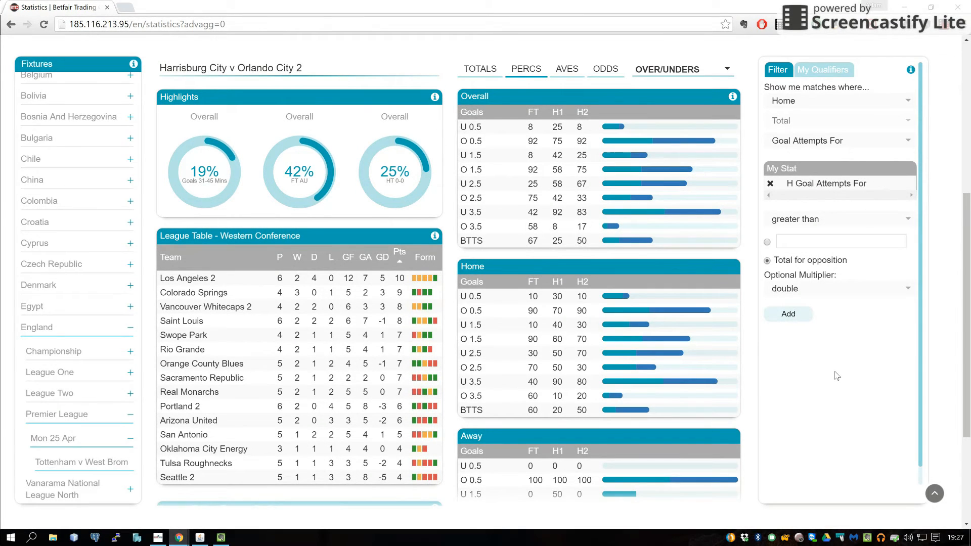
# Add the home Goal Attempts For criterion with the optional multiplier plus 0 and apply the filter
pyautogui.click(844, 293)
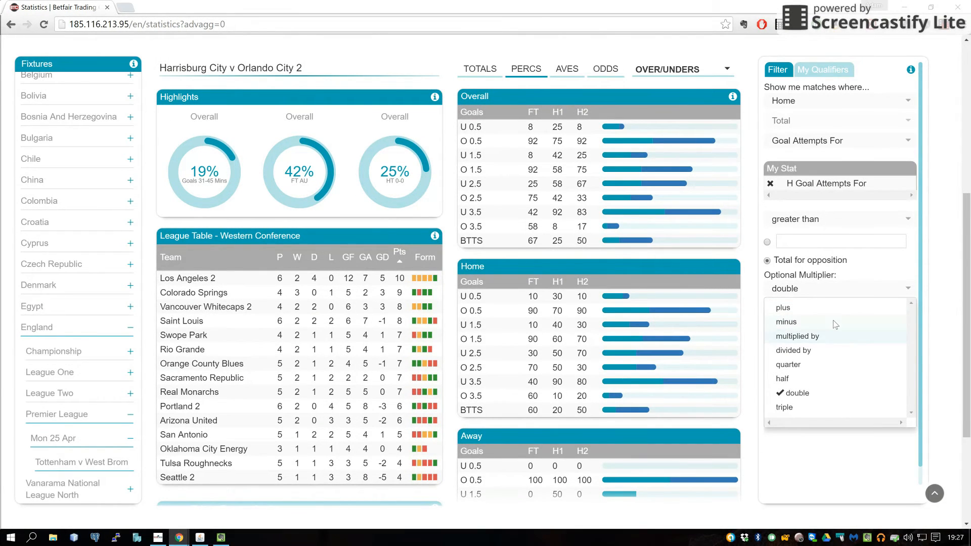
pyautogui.click(828, 309)
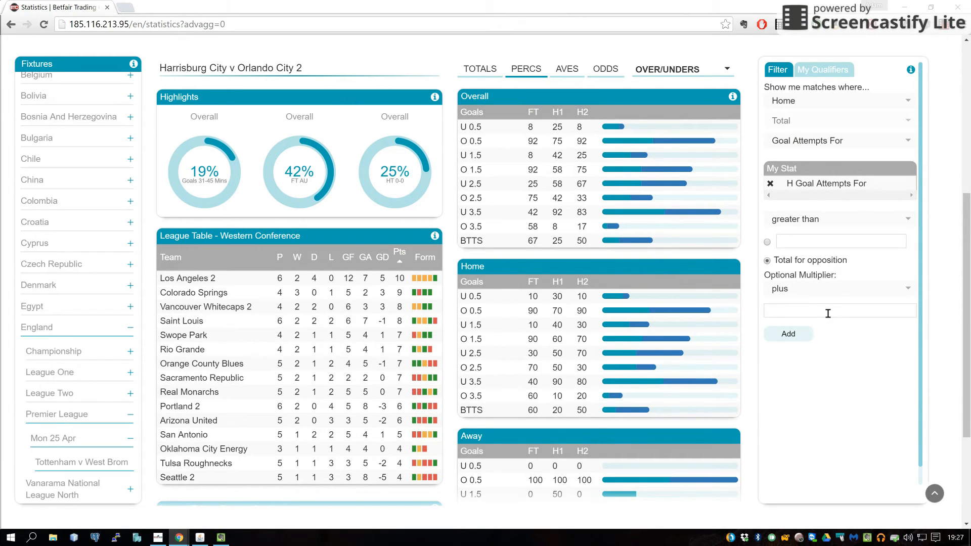
pyautogui.write('0')
pyautogui.click(788, 335)
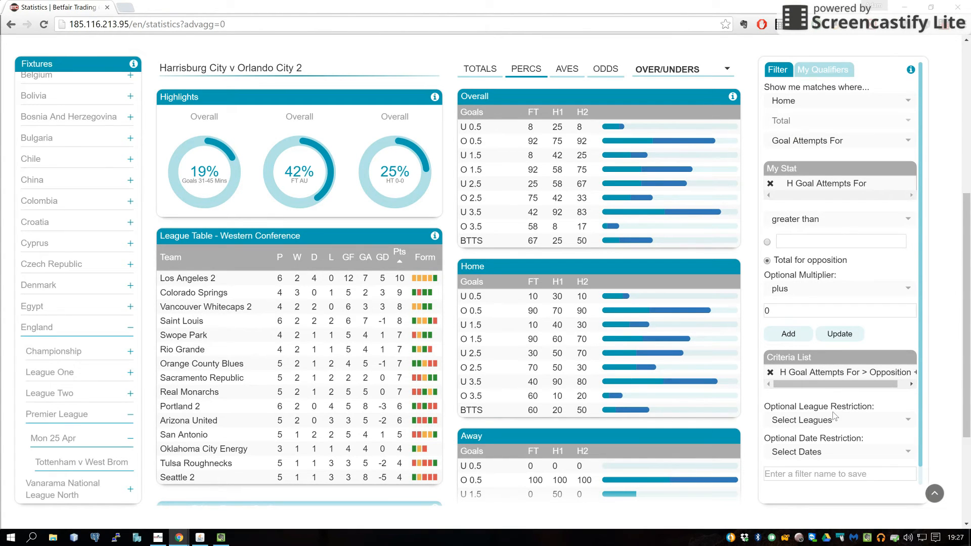
pyautogui.scroll(-1, 835, 416)
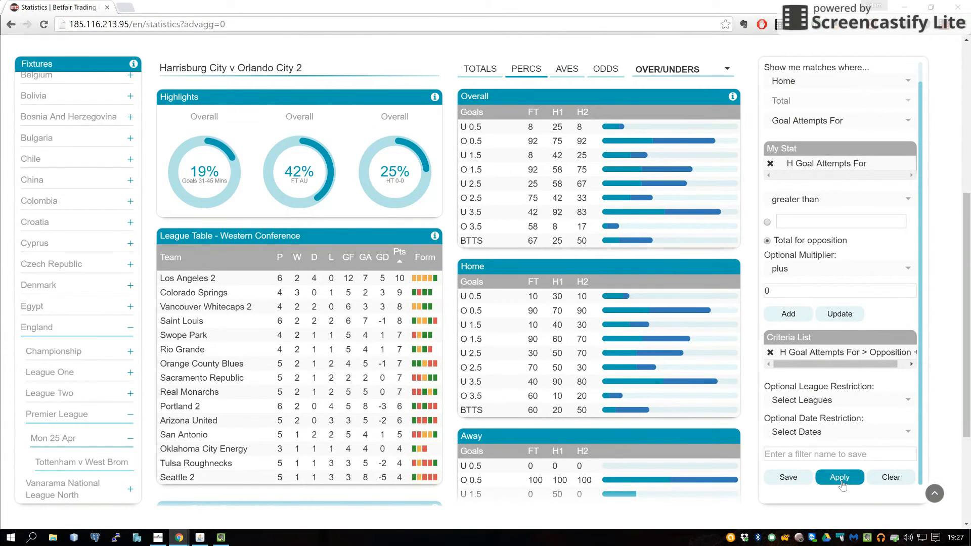
pyautogui.click(839, 477)
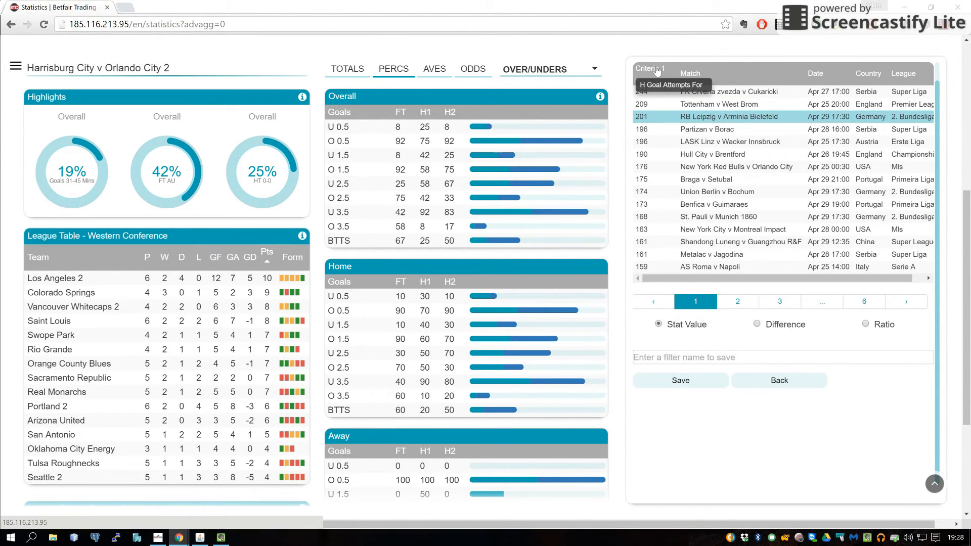
# Open the Tottenham v West Brom match from the results and view the criteria values as Difference, followed by Ratio
pyautogui.click(672, 104)
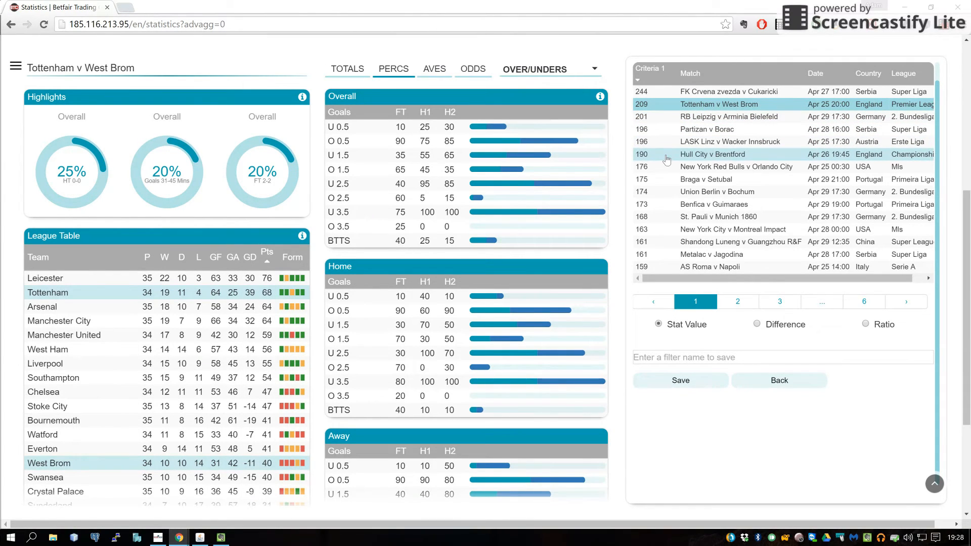
pyautogui.click(784, 329)
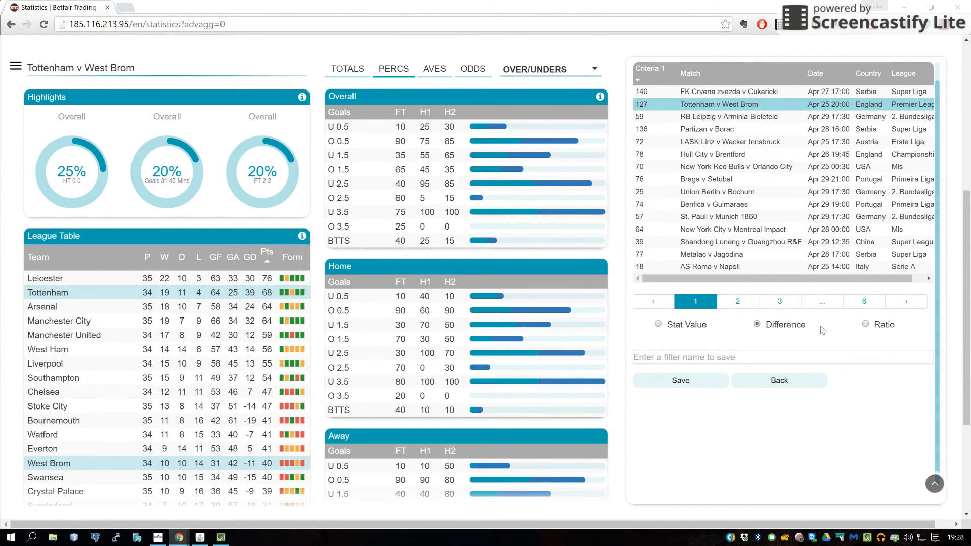
pyautogui.click(887, 326)
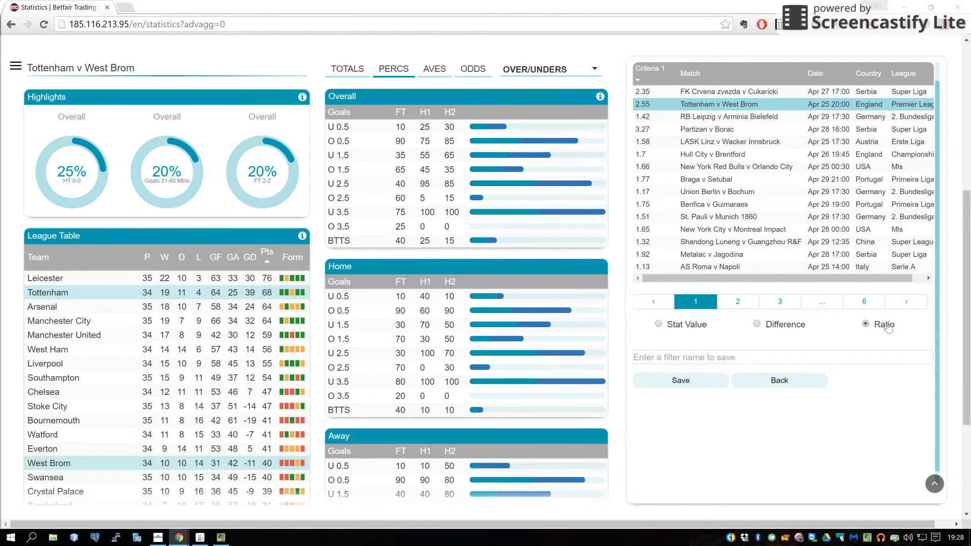
# Sort the filtered matches by the Criteria 1 ratio, first ascending and finally descending
pyautogui.click(651, 75)
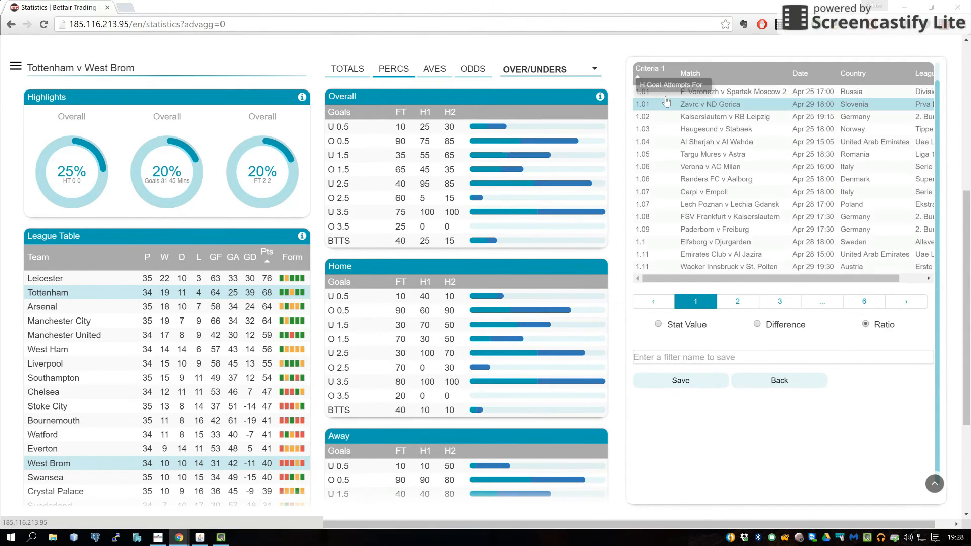
pyautogui.click(661, 71)
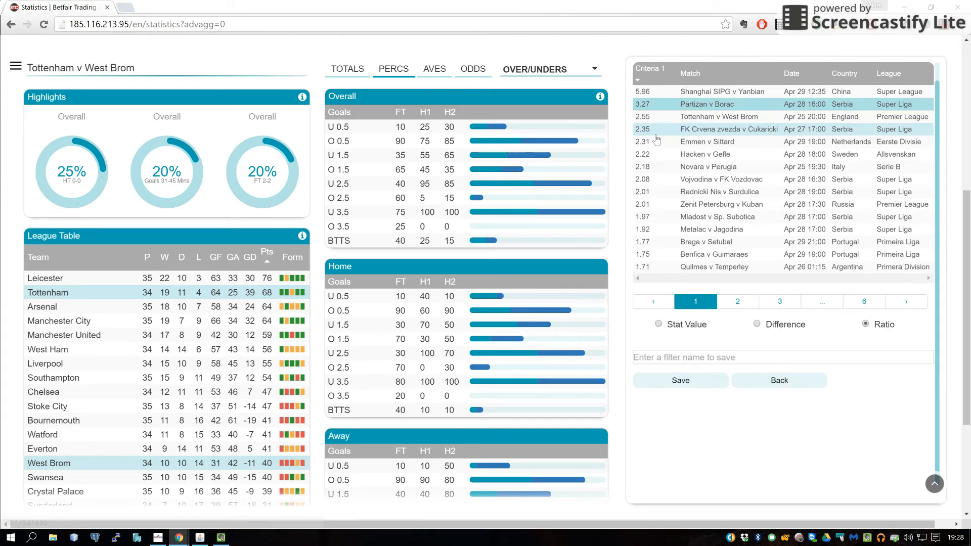
pyautogui.click(674, 107)
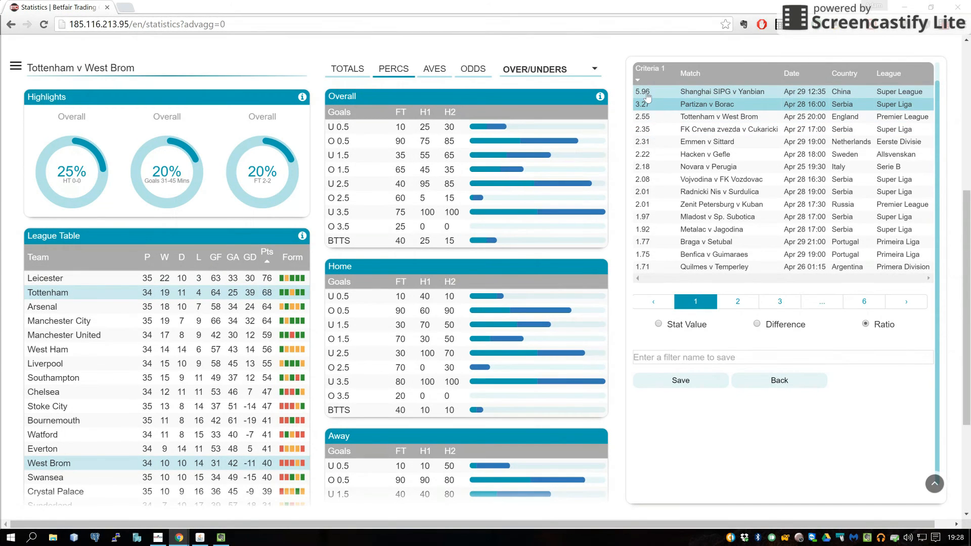
# Show the criteria values as Difference and sort the matches by Criteria 1 in descending order
pyautogui.click(758, 324)
pyautogui.click(653, 69)
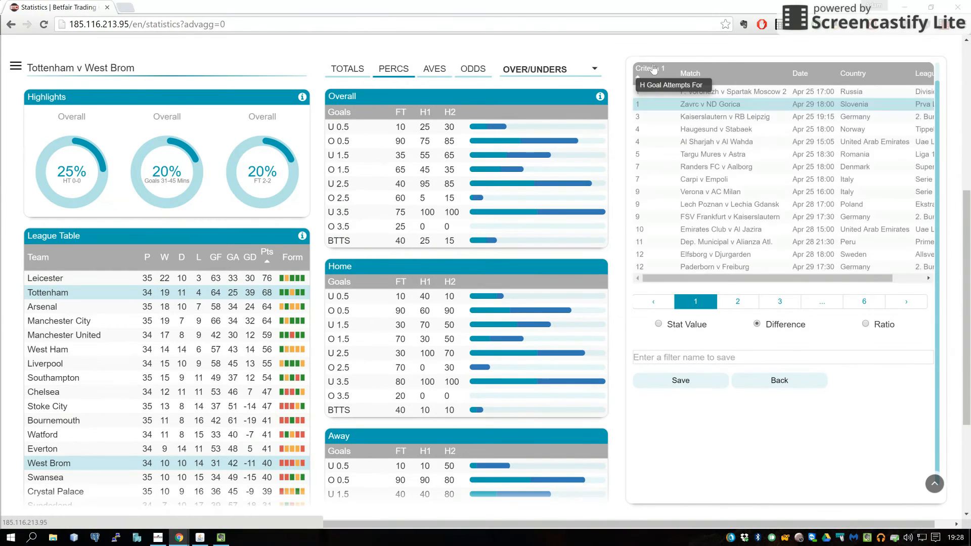
pyautogui.click(652, 69)
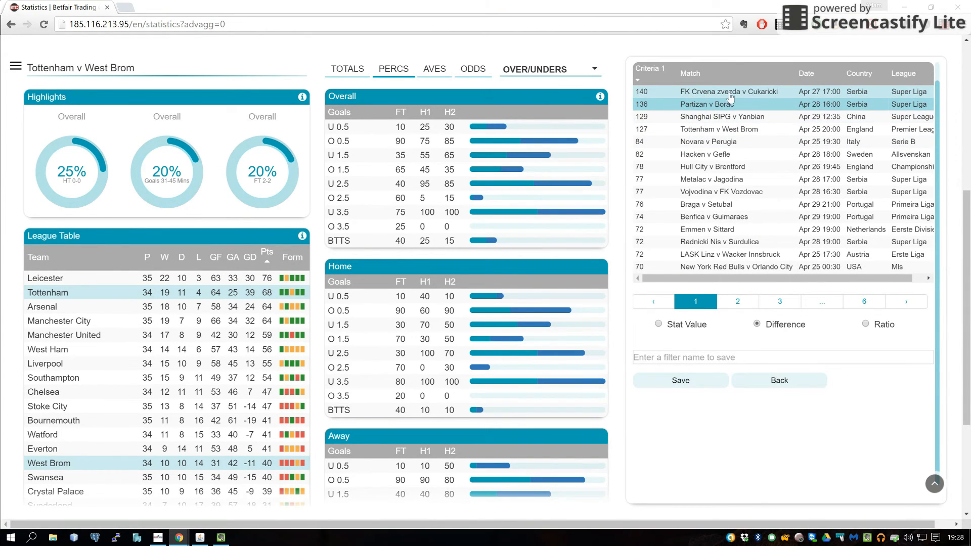
# Save the applied filter under the name "testing"
pyautogui.click(700, 382)
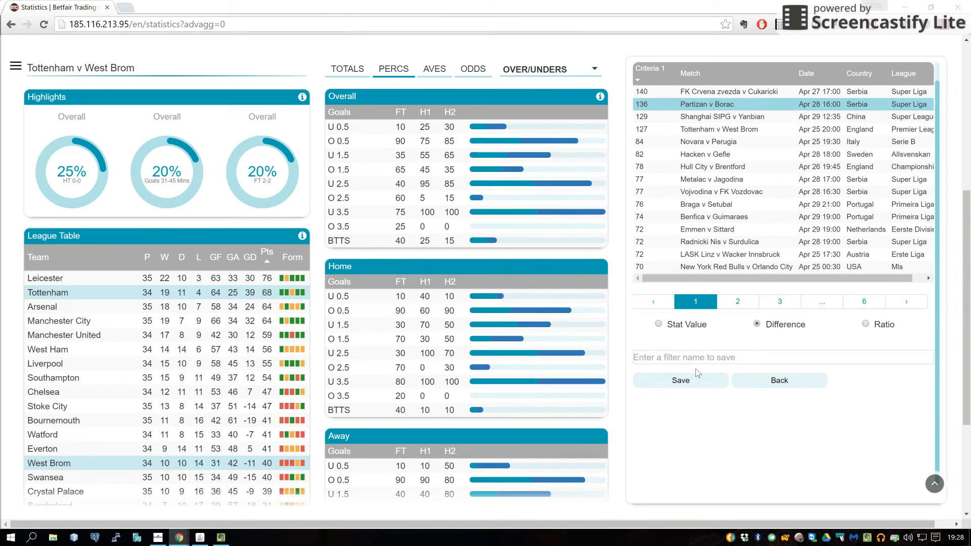
pyautogui.write('test')
pyautogui.click(698, 385)
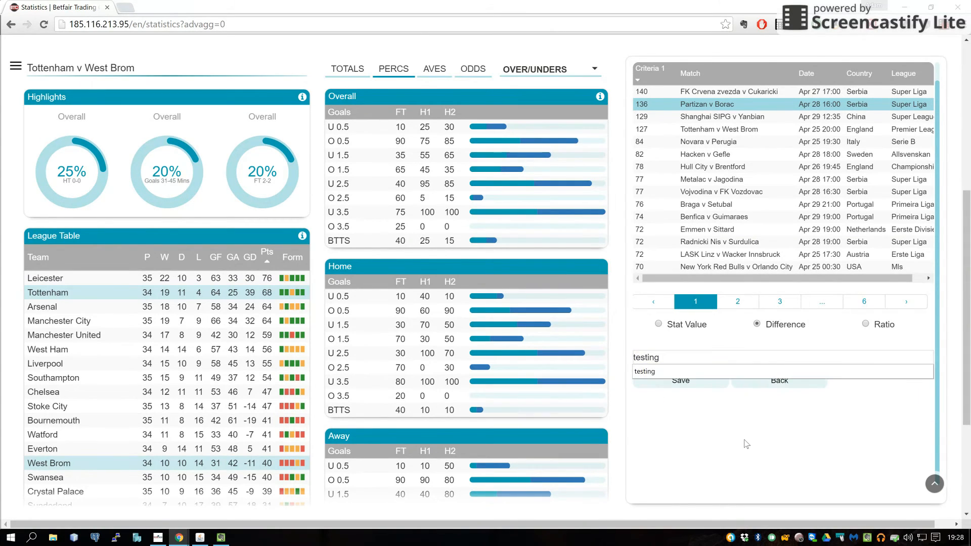
pyautogui.click(707, 391)
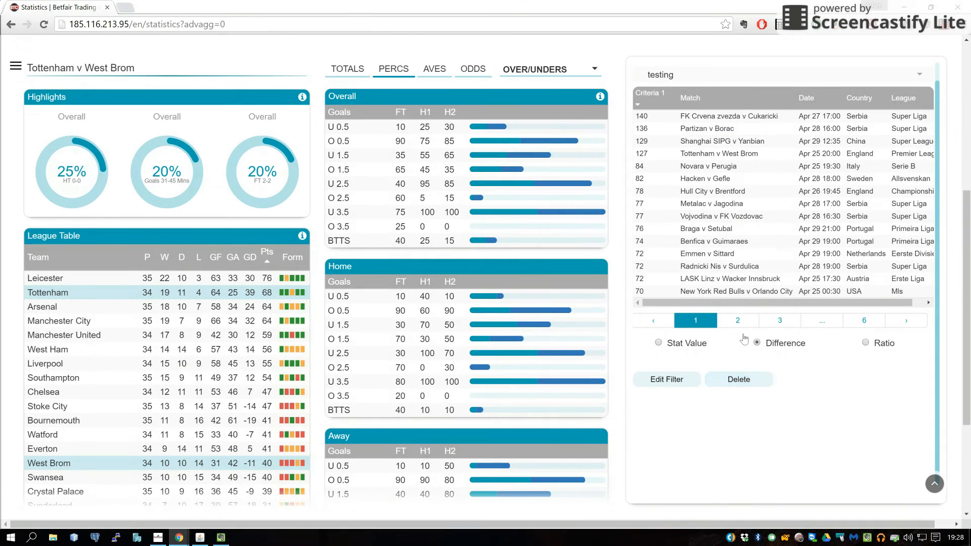
# Delete the saved "testing" filter from My Qualifiers and check the saved filter selection
pyautogui.click(744, 382)
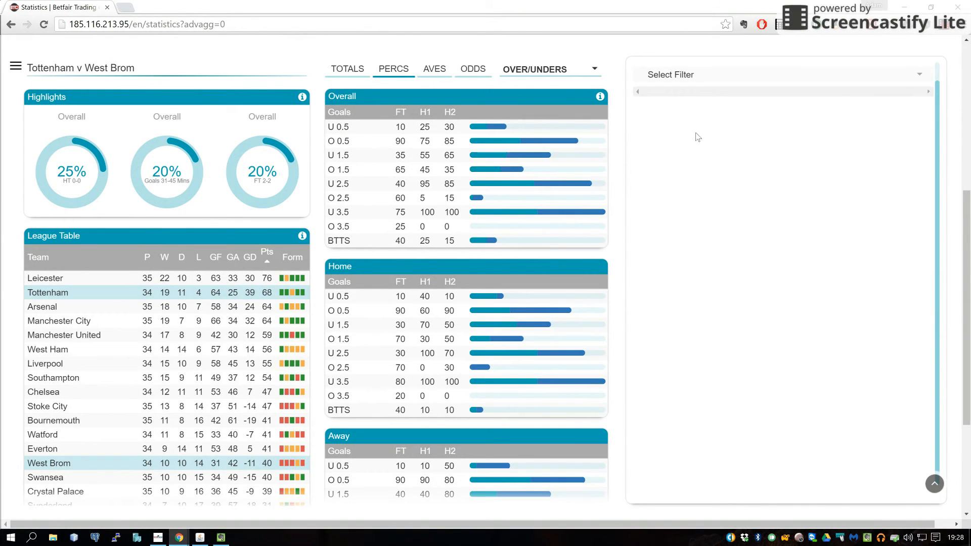
pyautogui.click(671, 75)
pyautogui.click(672, 75)
pyautogui.scroll(1, 744, 353)
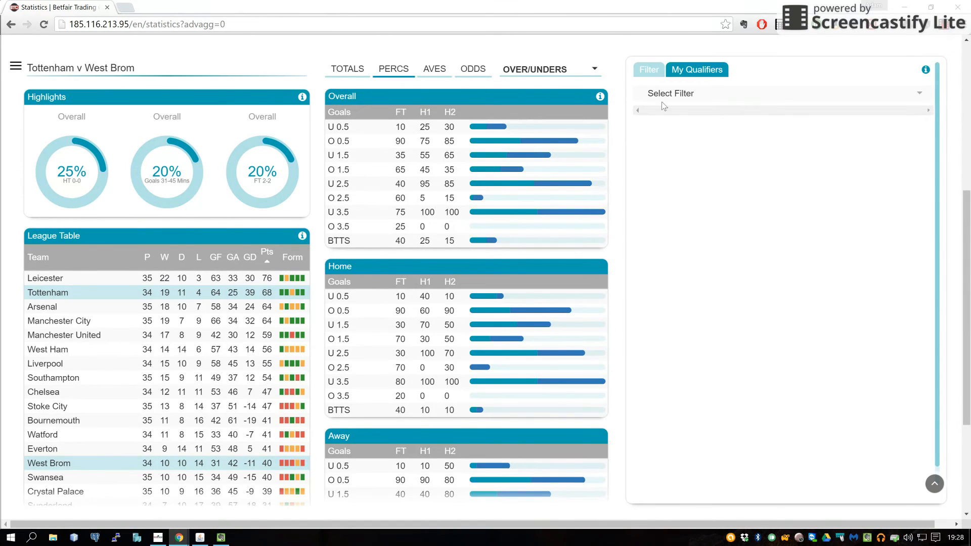
# Start a new filter on the home team's average for the stat Goal Attempts For Per Goal
pyautogui.click(645, 72)
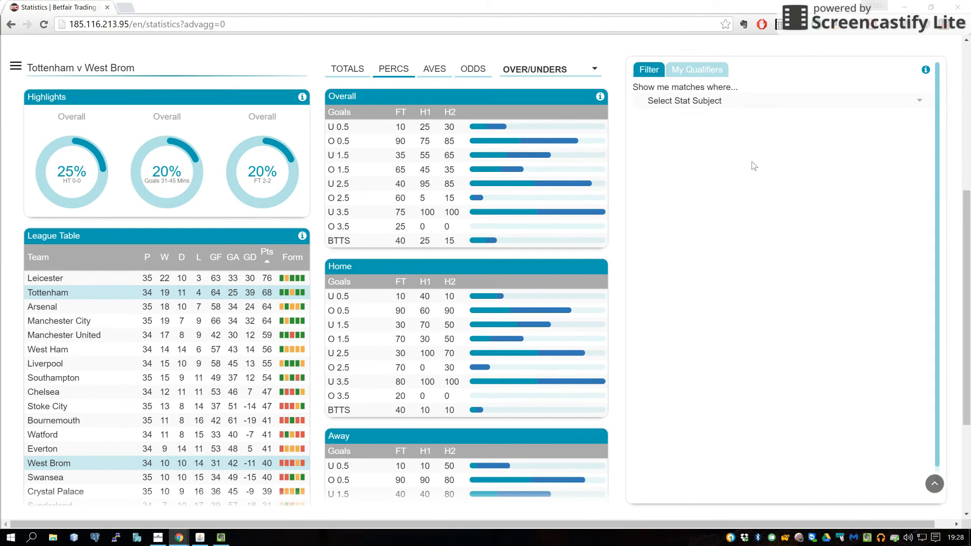
pyautogui.click(739, 103)
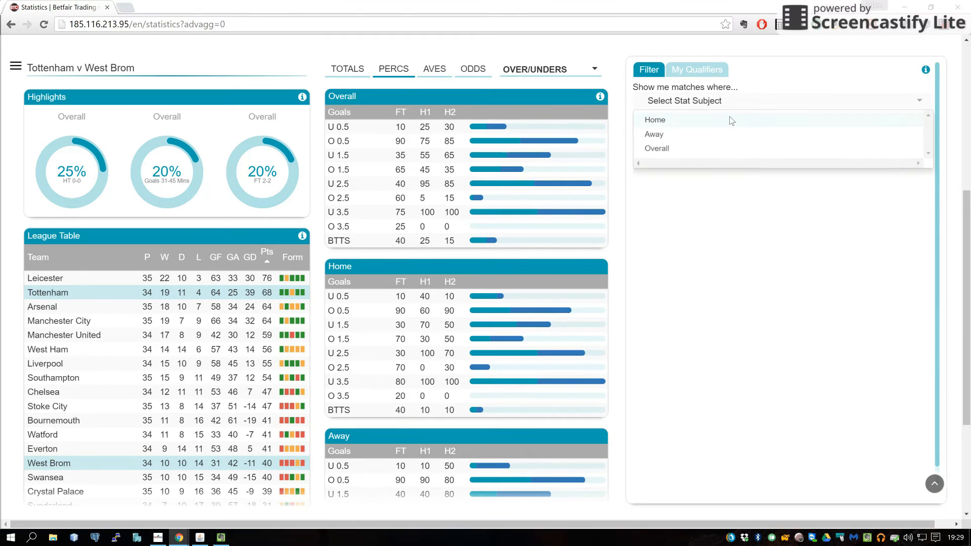
pyautogui.click(730, 121)
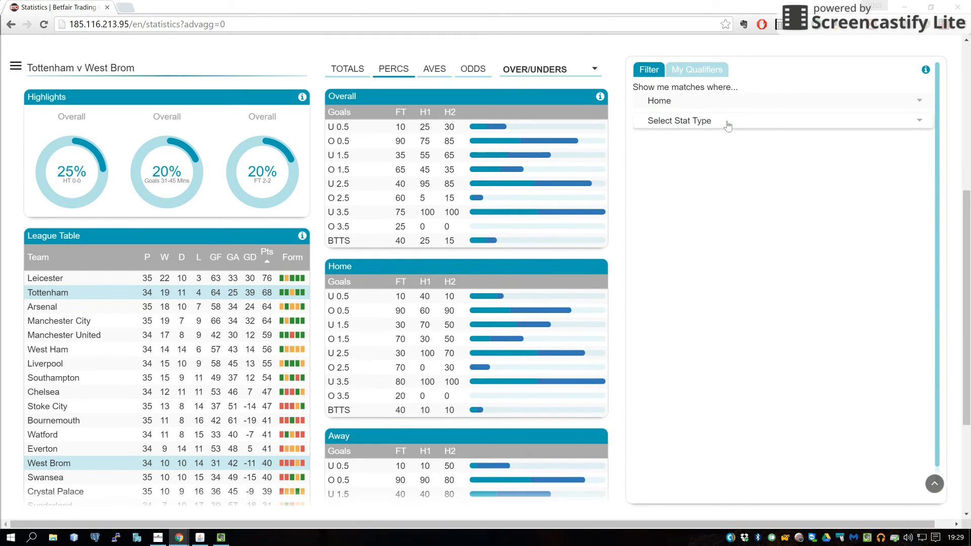
pyautogui.click(727, 124)
pyautogui.click(715, 168)
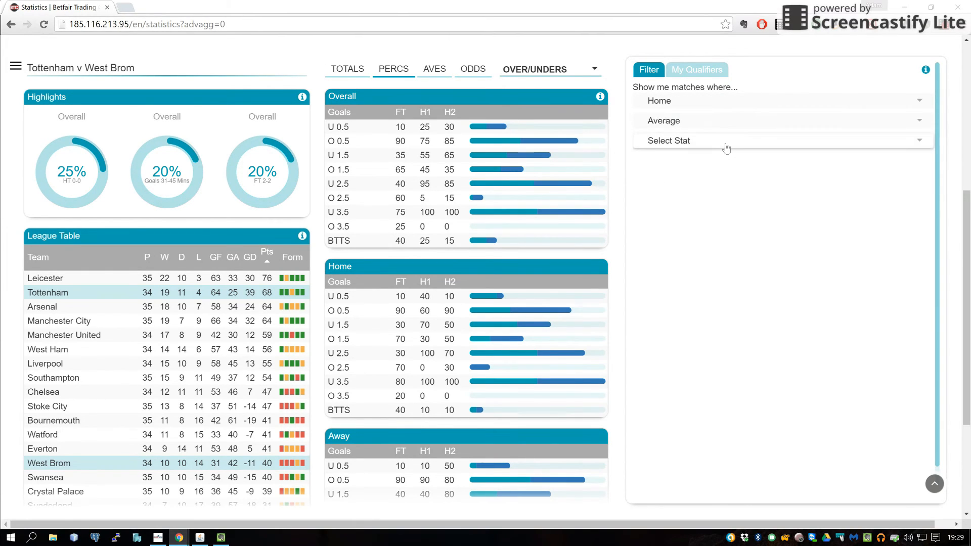
pyautogui.click(726, 148)
pyautogui.click(727, 165)
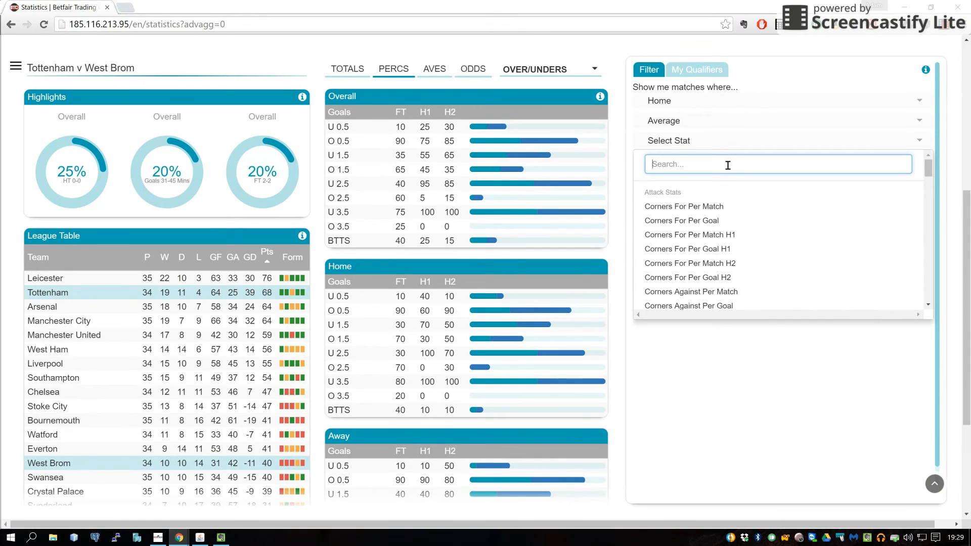
pyautogui.write('goal attempt')
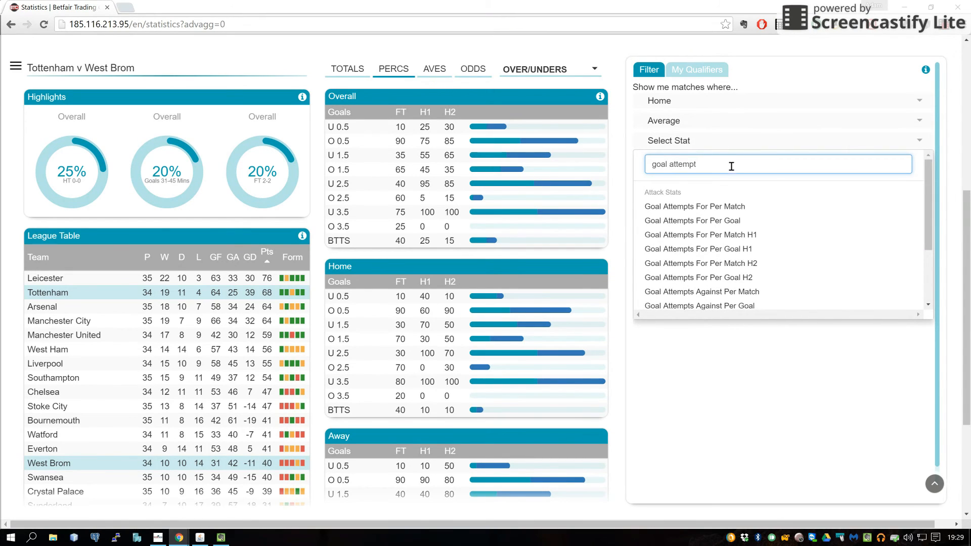
pyautogui.click(726, 225)
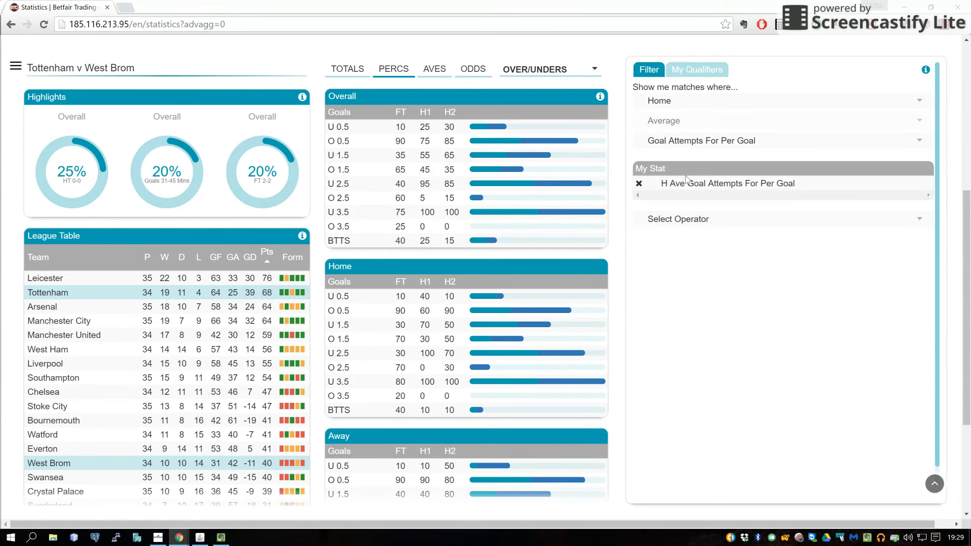
# Add the away team's average Goal Attempts Against Per Goal to the combined stat
pyautogui.click(697, 103)
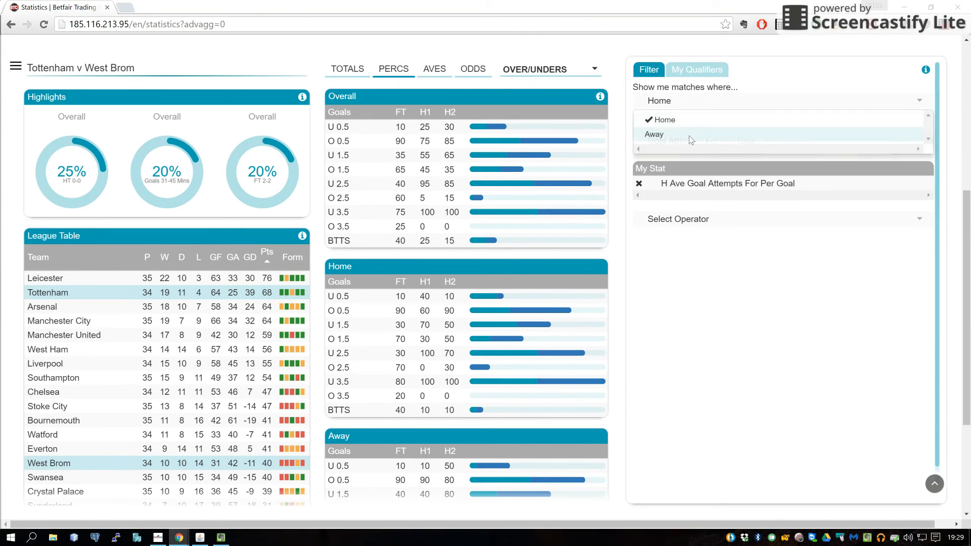
pyautogui.click(693, 142)
pyautogui.click(715, 143)
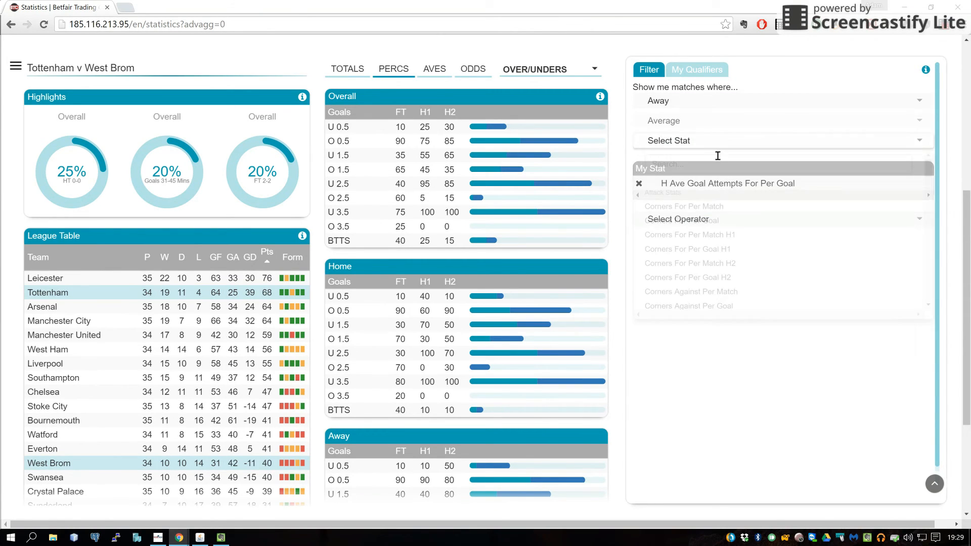
pyautogui.write('goal att')
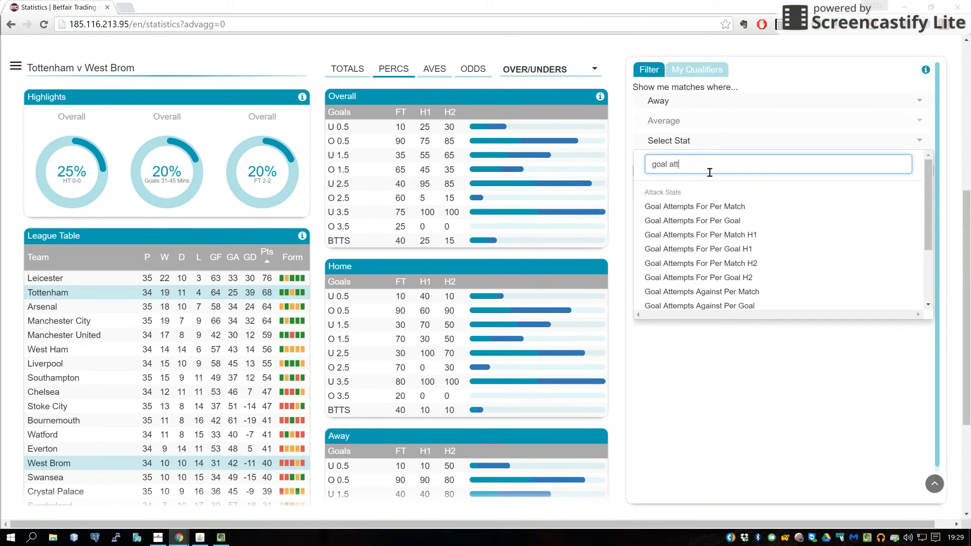
pyautogui.scroll(-1, 713, 251)
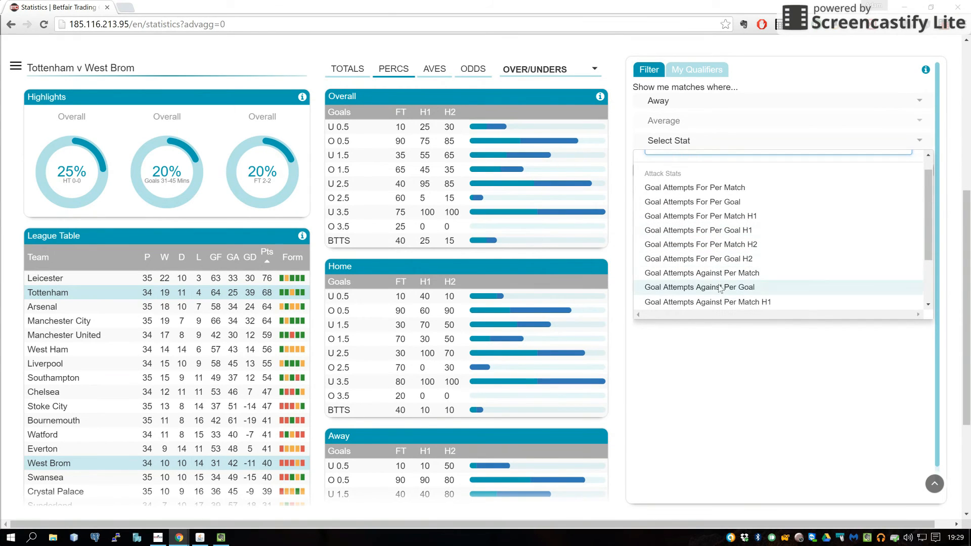
pyautogui.click(721, 288)
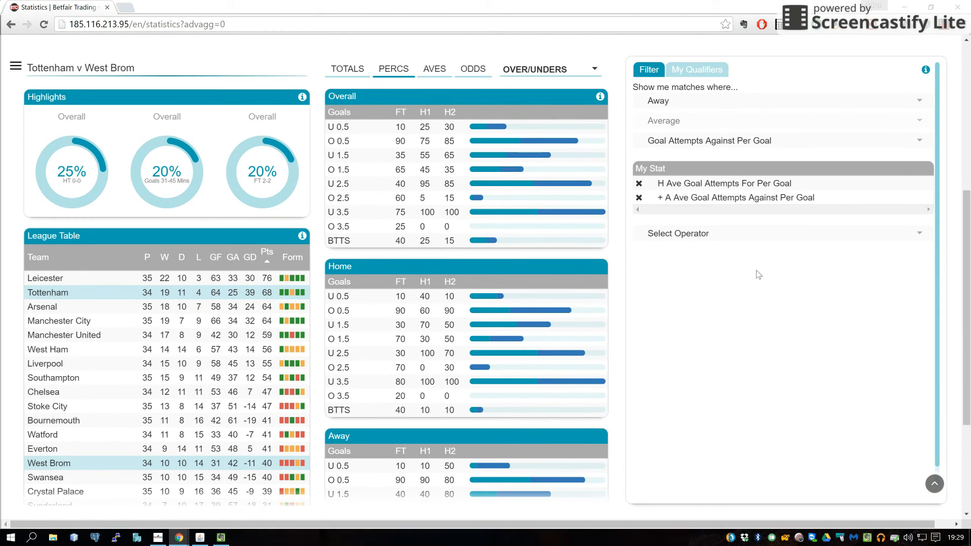
# Add a criterion requiring the combined goal-attempts stat to be less than the average for Opposition
pyautogui.click(747, 239)
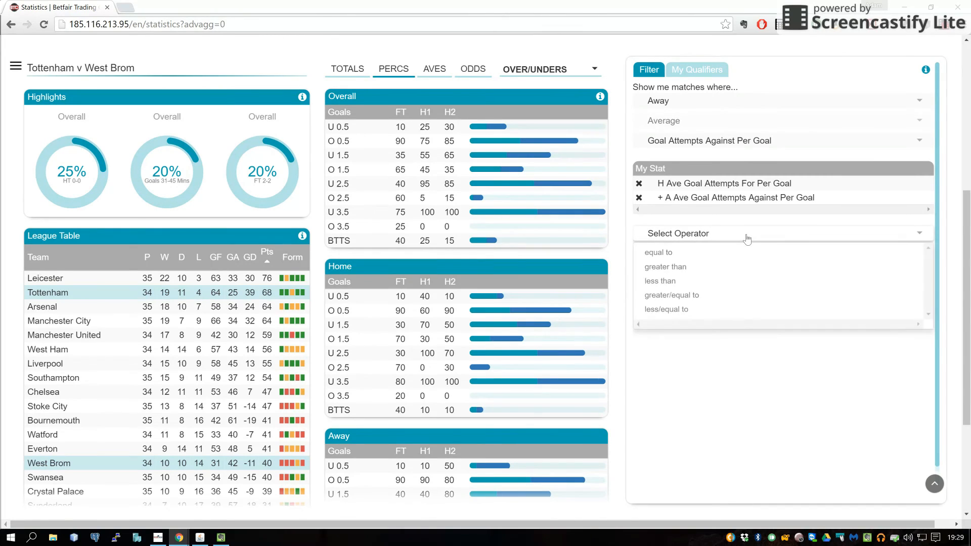
pyautogui.click(712, 280)
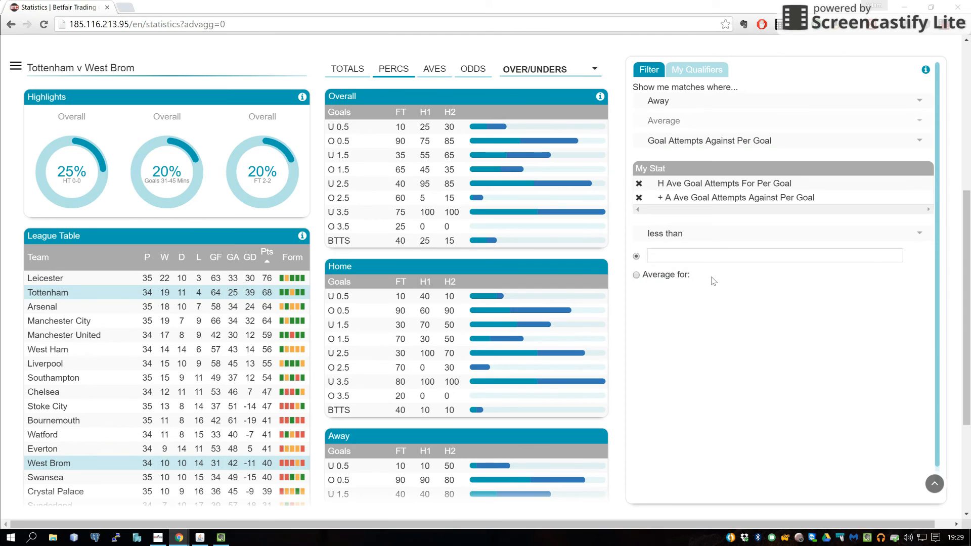
pyautogui.click(683, 276)
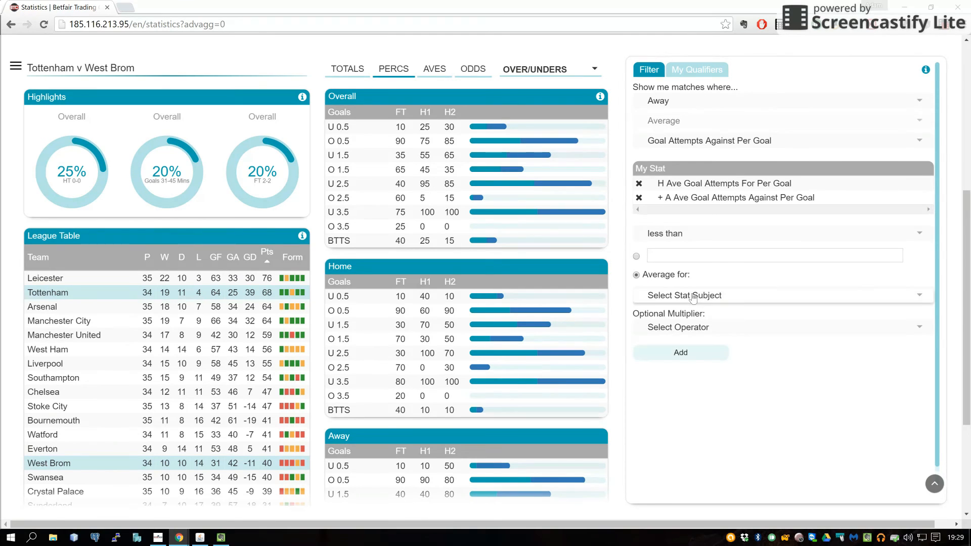
pyautogui.click(693, 296)
pyautogui.click(691, 315)
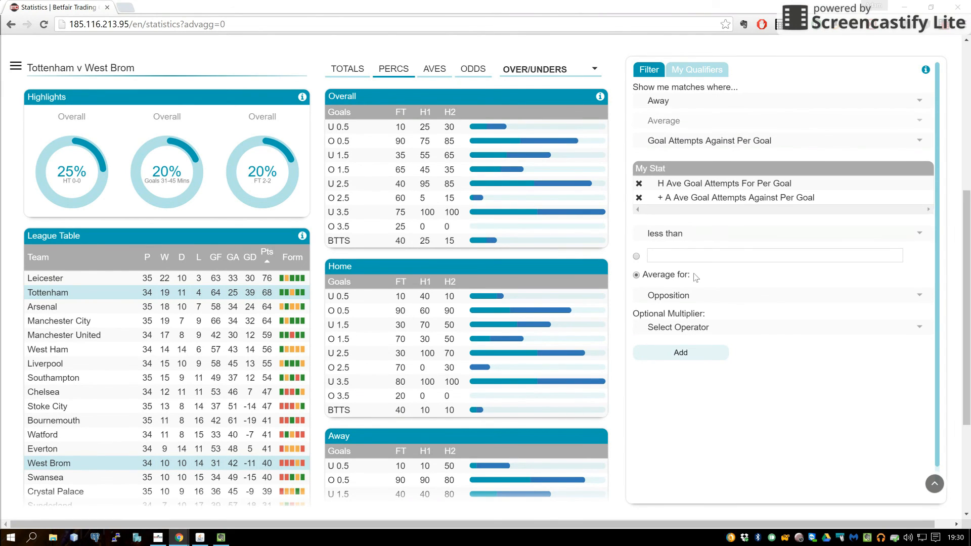
pyautogui.click(696, 351)
# Apply the filter with the combined goal-attempts criterion to list the matching fixtures
pyautogui.scroll(-2, 723, 429)
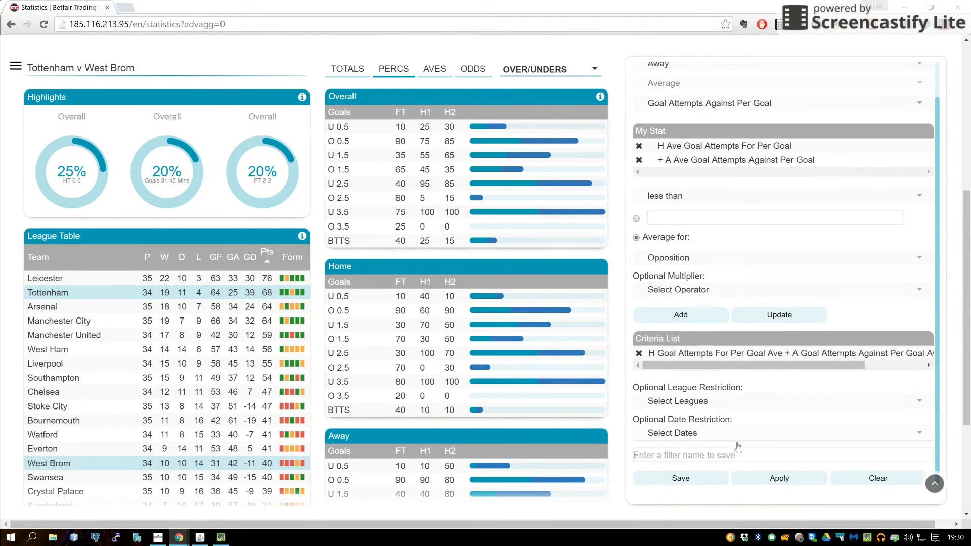
pyautogui.click(759, 476)
pyautogui.scroll(1, 757, 478)
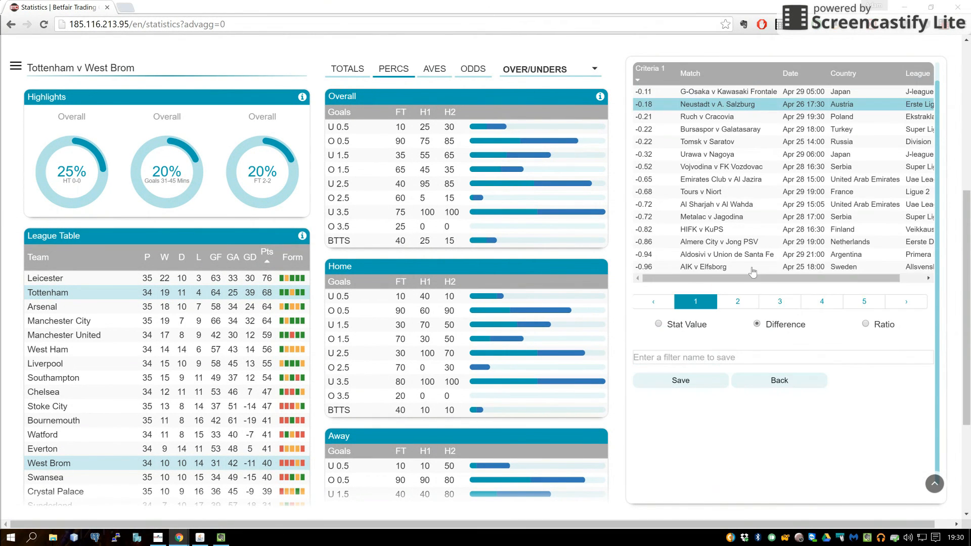
# Compare the results by Stat Value and Difference, sort them ascending by Criteria 1, and show them as Ratio
pyautogui.click(699, 334)
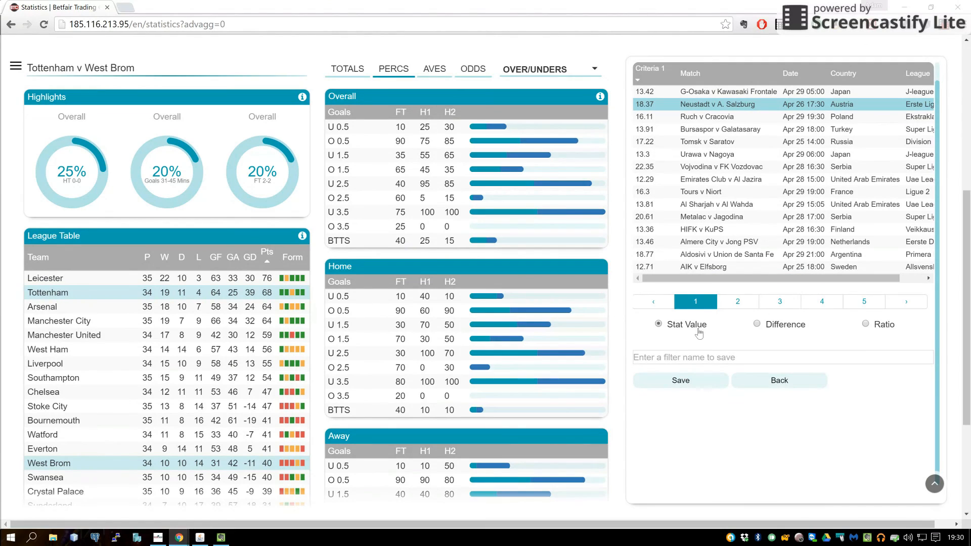
pyautogui.click(801, 328)
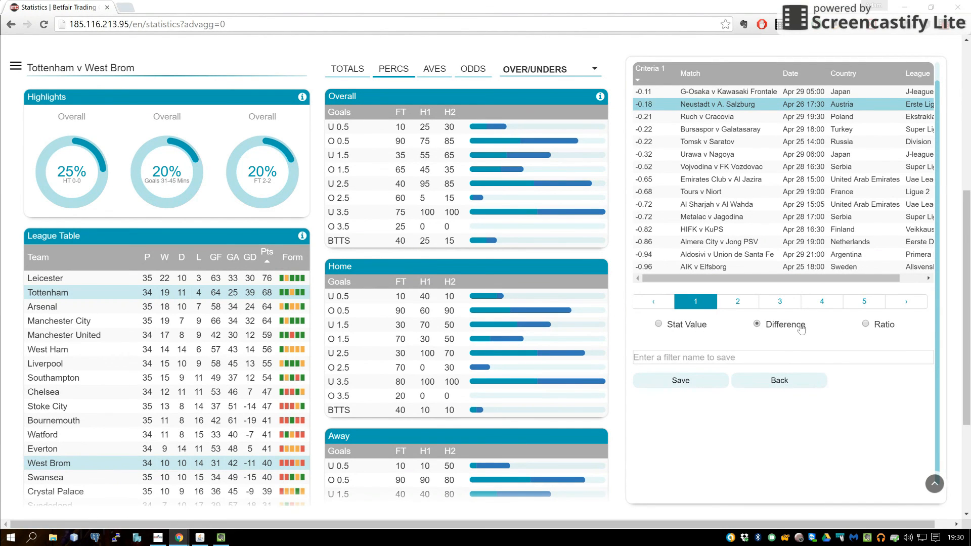
pyautogui.click(651, 71)
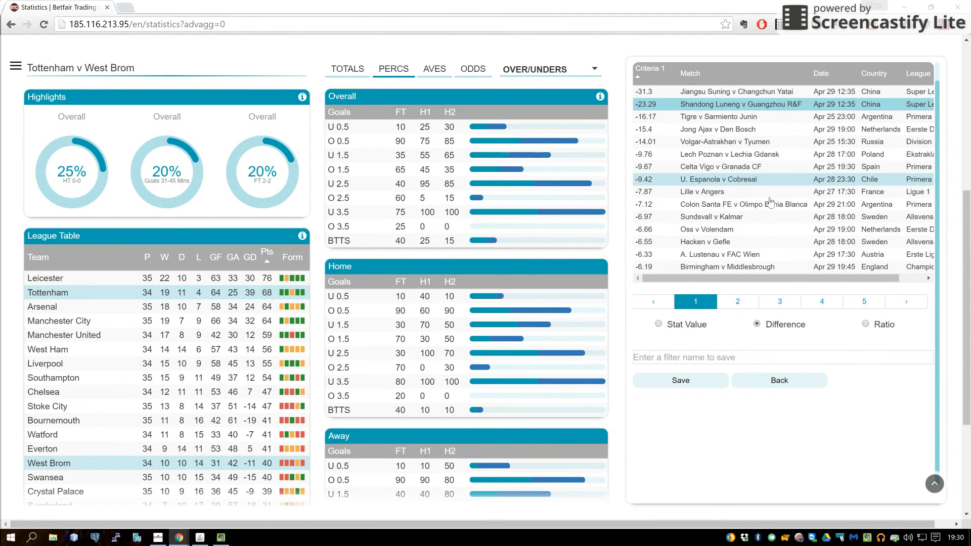
pyautogui.click(885, 329)
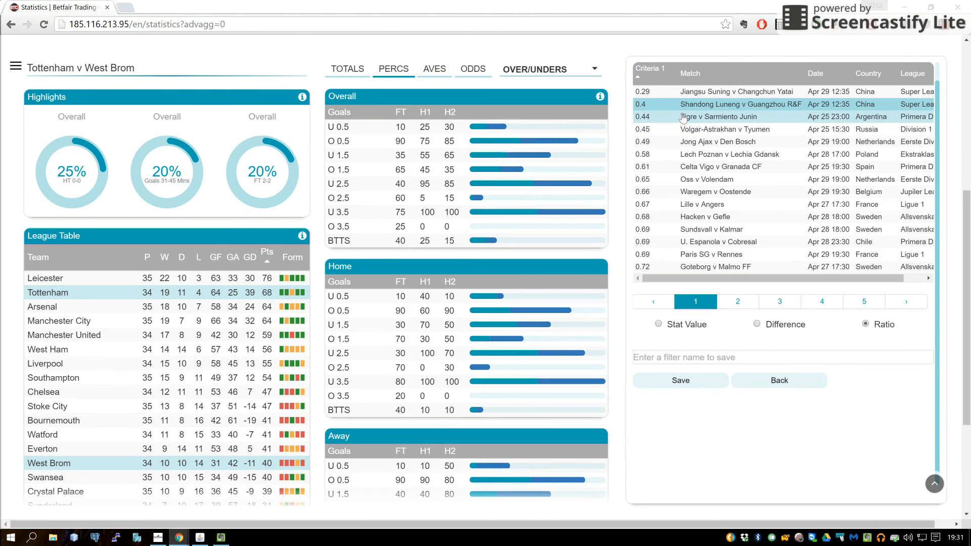
# View the statistics for Tigre v Sarmiento Junin, Volgar-Astrakhan v Tyumen and Jong Ajax v Den Bosch from the results
pyautogui.click(682, 118)
pyautogui.click(683, 130)
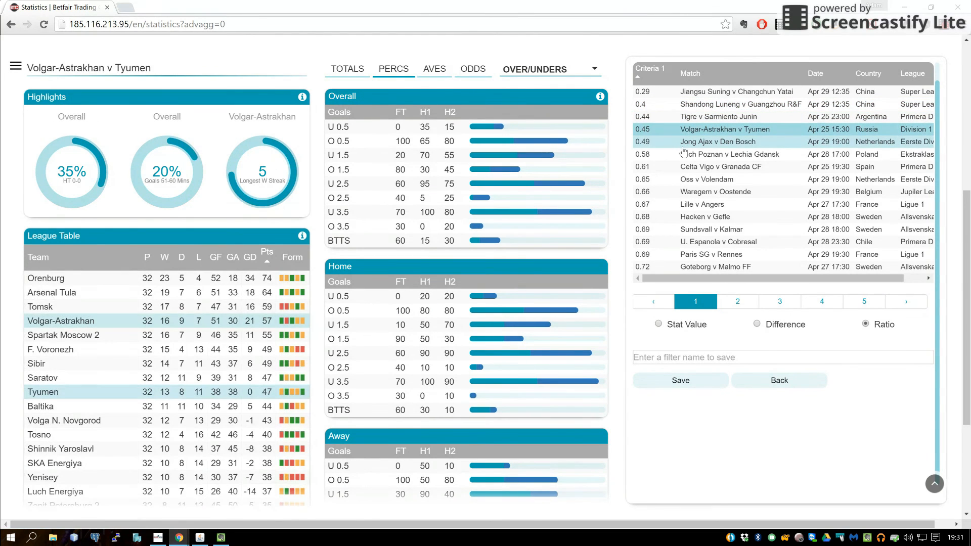
pyautogui.click(683, 145)
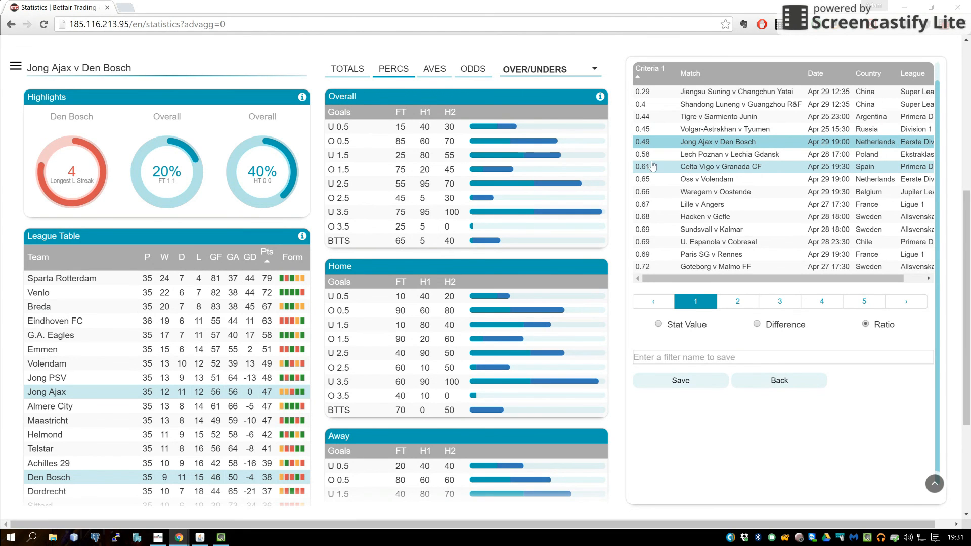
pyautogui.click(950, 29)
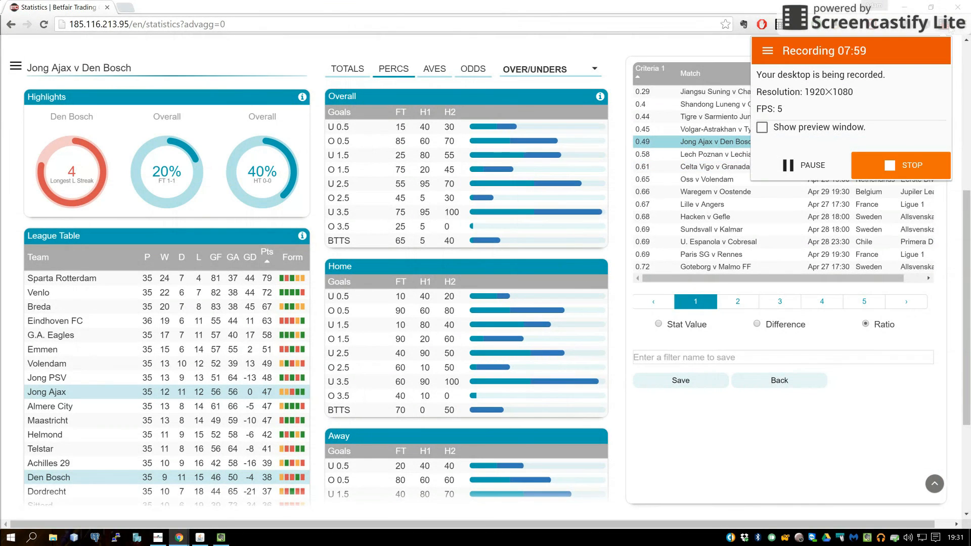
pyautogui.click(906, 170)
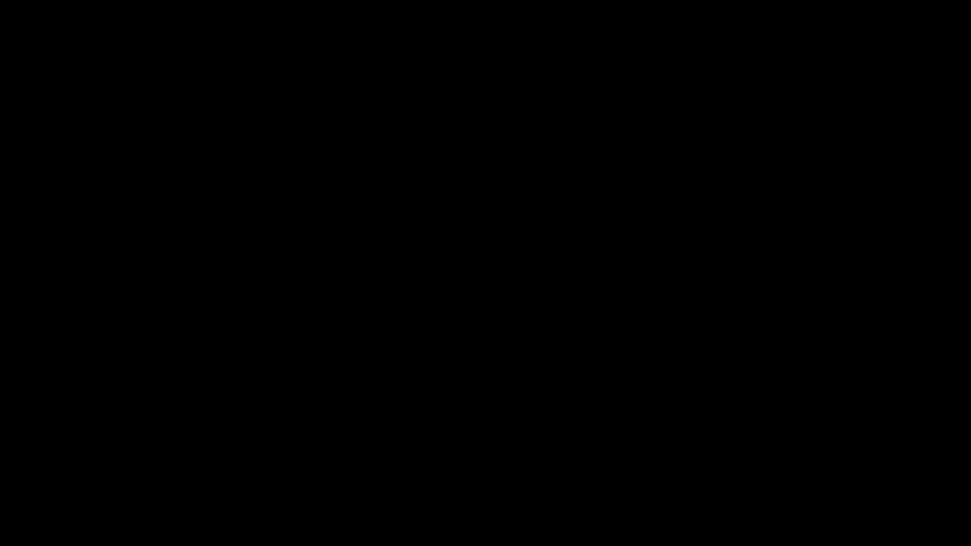